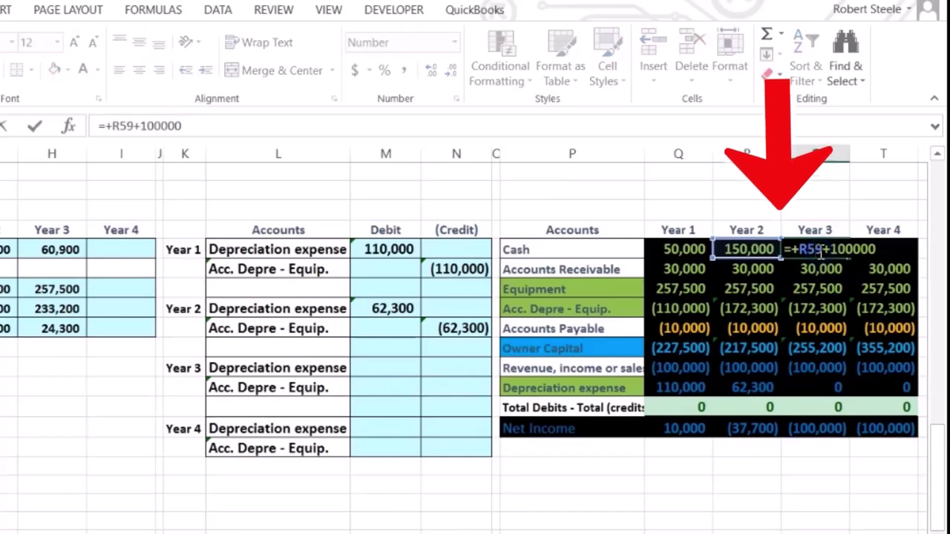
# Inspect the Year 3 formulas for owner capital, revenue and depreciation expense, and the combined equipment and accumulated depreciation balance
pyautogui.click(805, 348)
pyautogui.doubleClick(806, 348)
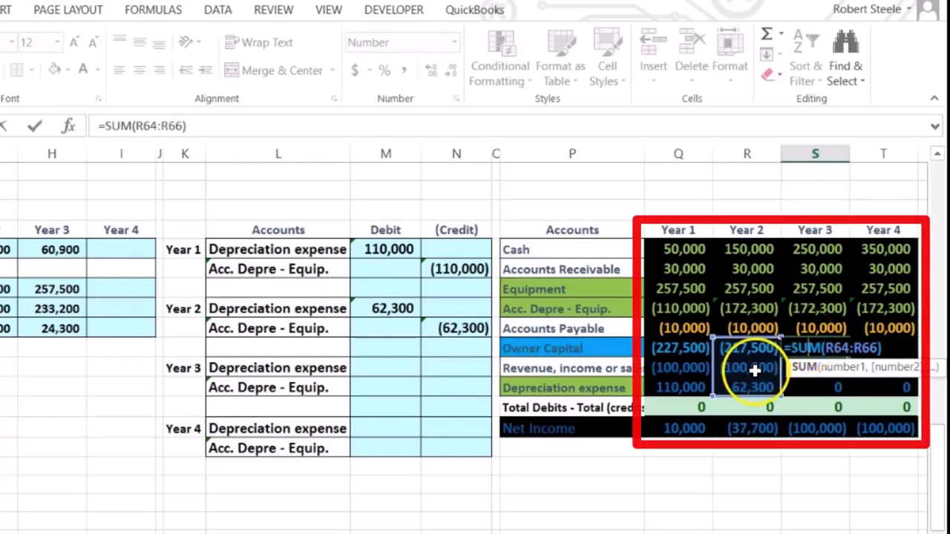
pyautogui.press('Return')
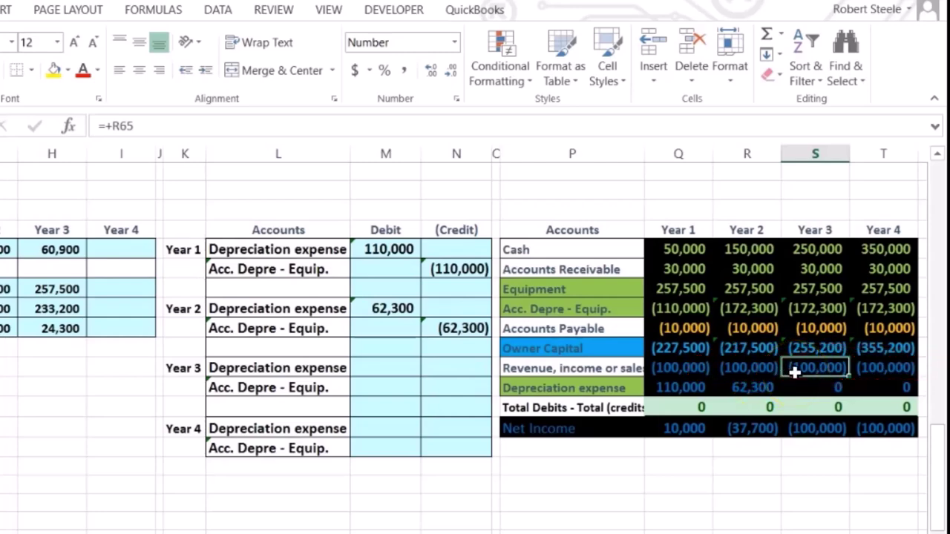
pyautogui.click(824, 387)
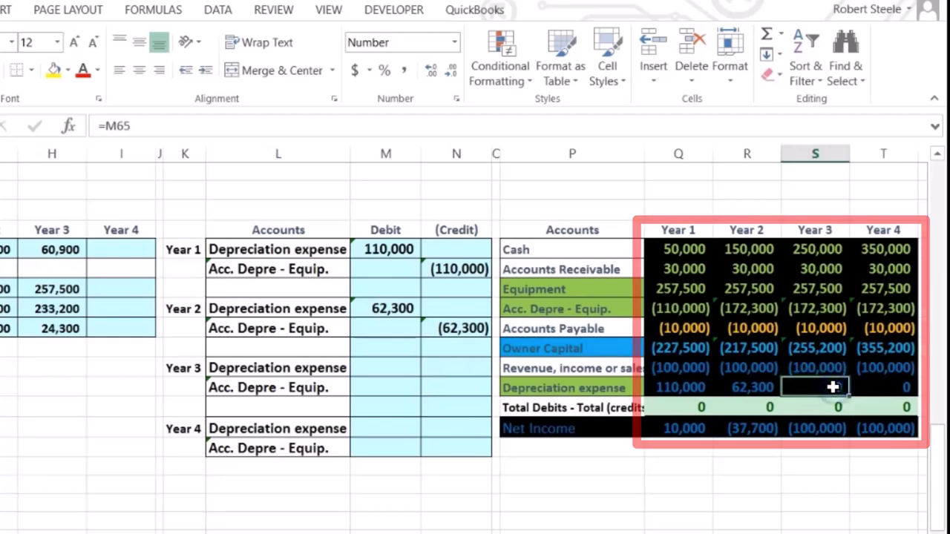
pyautogui.click(829, 383)
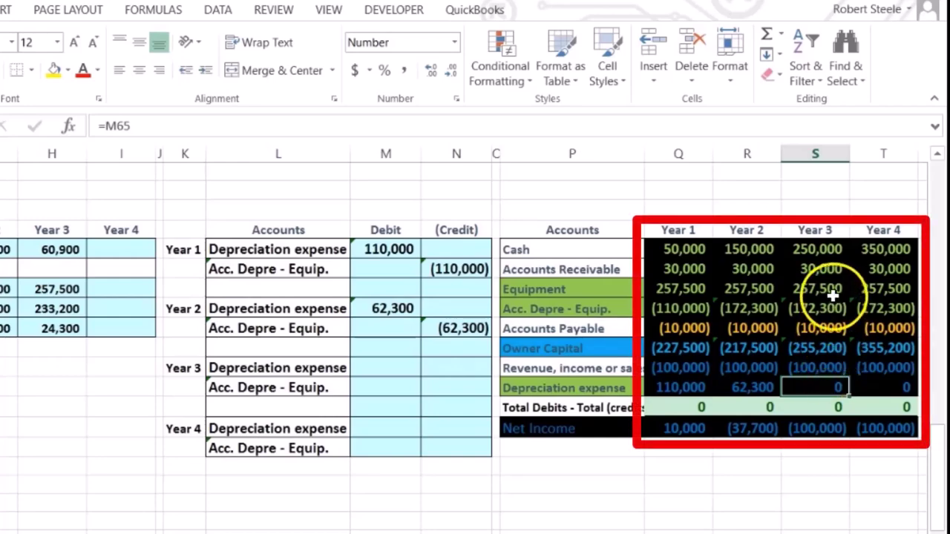
pyautogui.moveTo(830, 292); pyautogui.dragTo(830, 309)
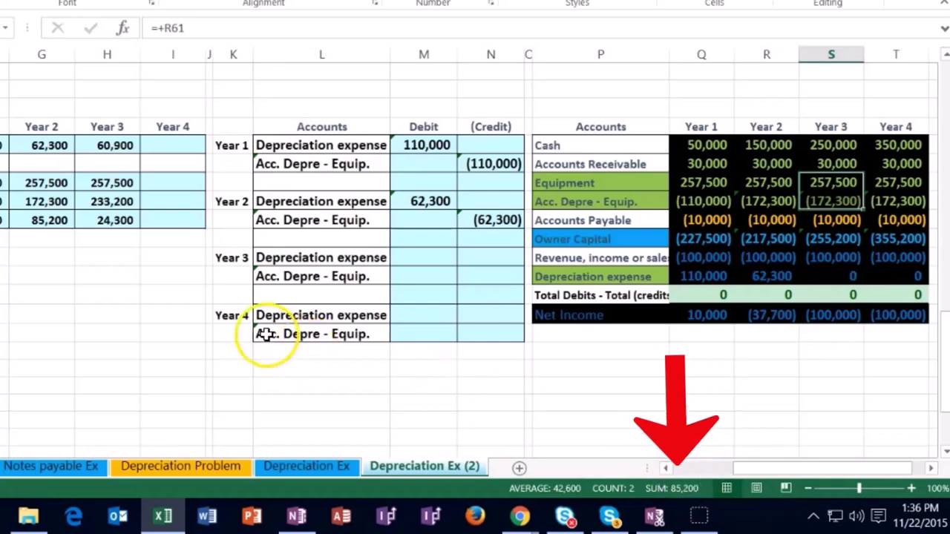
# Record the Year 3 entry: link the Depreciation expense debit to Year 3 depreciation and credit Acc. Depre - Equip. with the matching negative amount
pyautogui.click(429, 259)
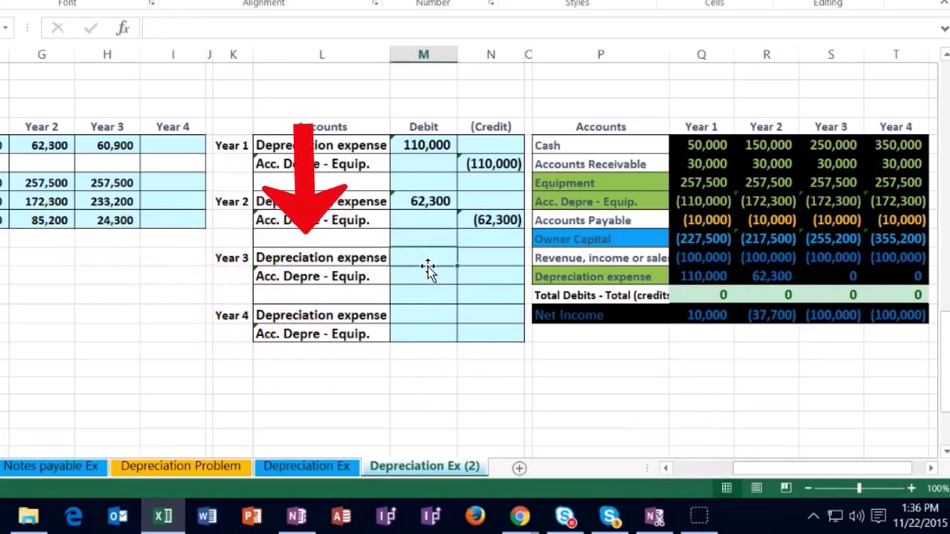
pyautogui.write('=')
pyautogui.click(118, 145)
pyautogui.press('Return')
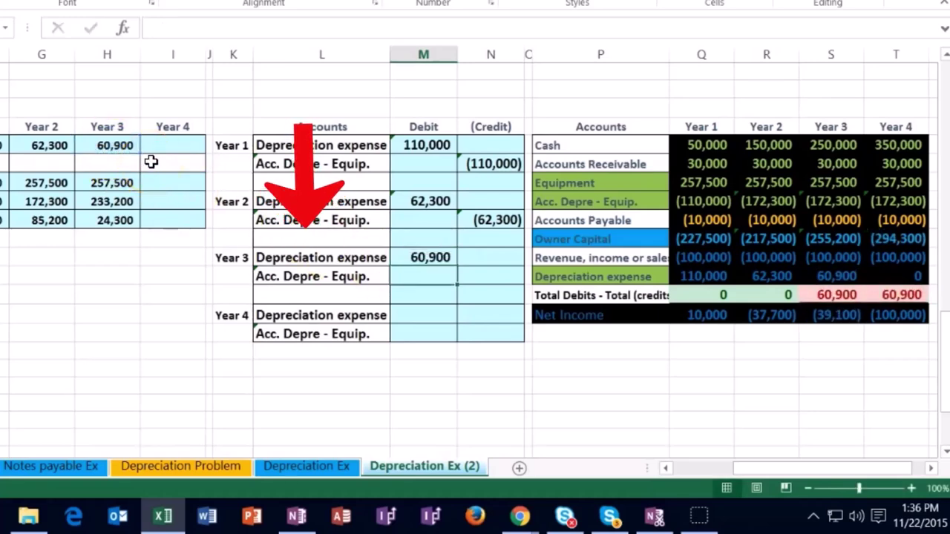
pyautogui.press('Right')
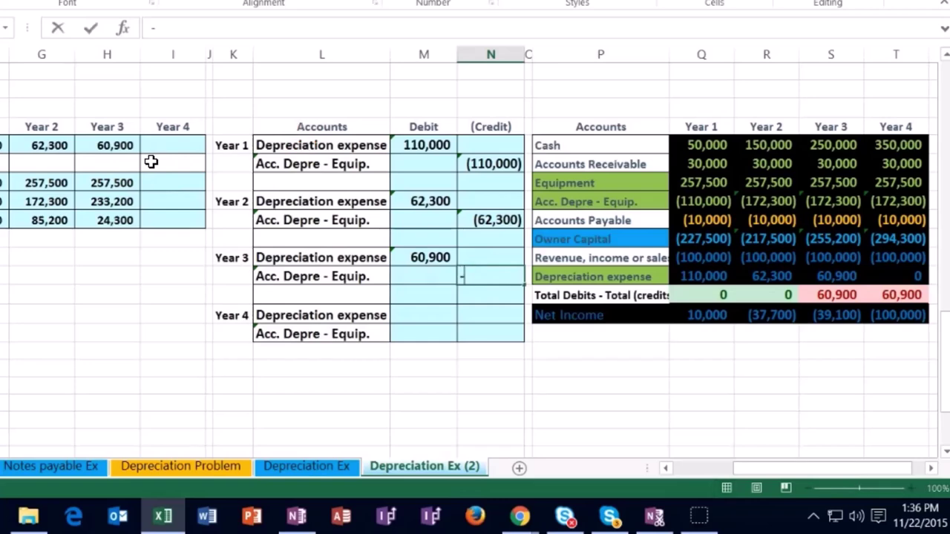
pyautogui.press('Return')
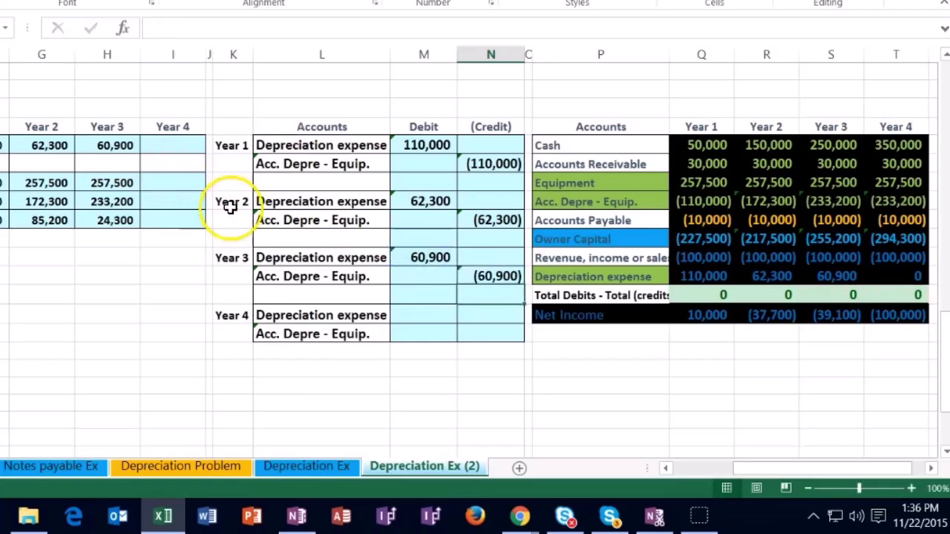
# Review the entry's effect on Year 3 accumulated depreciation, book value, depreciation expense and net income in the trial balance
pyautogui.click(835, 201)
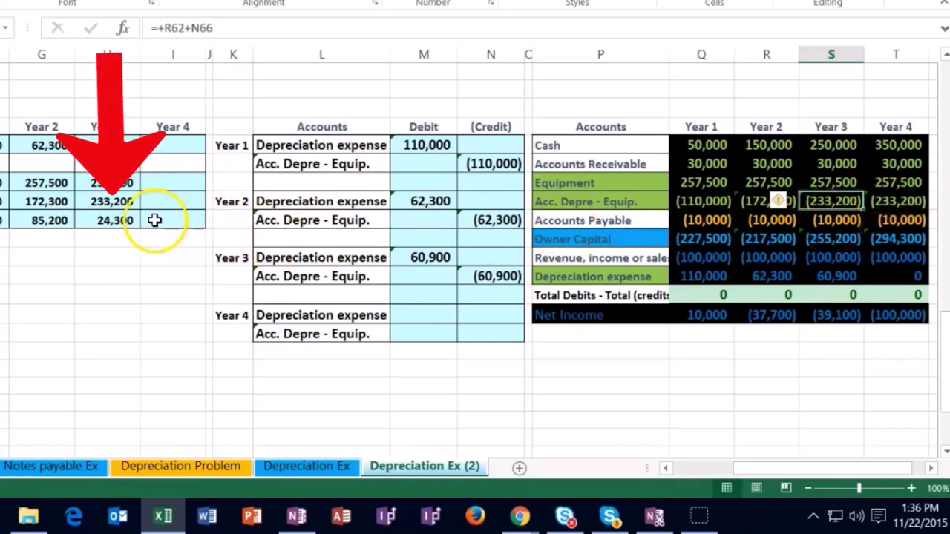
pyautogui.click(817, 184)
pyautogui.moveTo(815, 194); pyautogui.dragTo(814, 199)
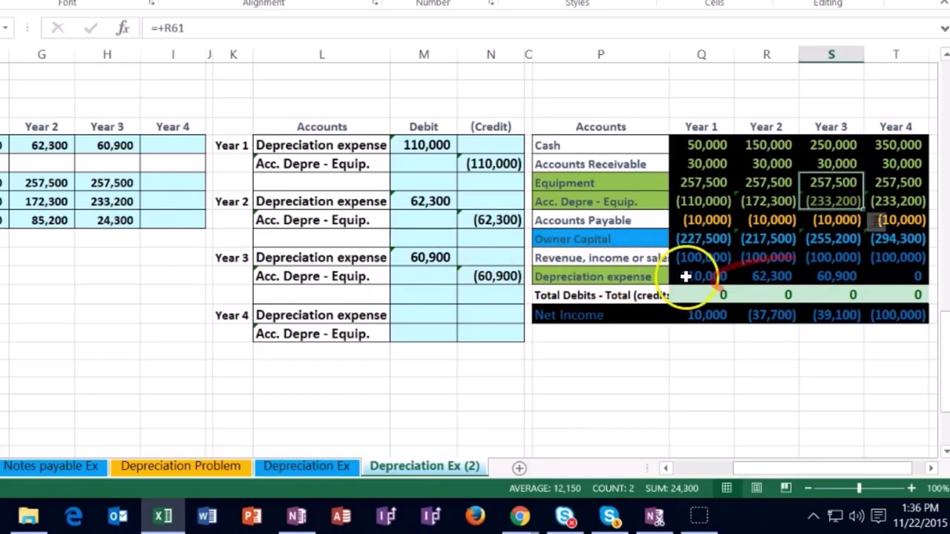
pyautogui.click(830, 276)
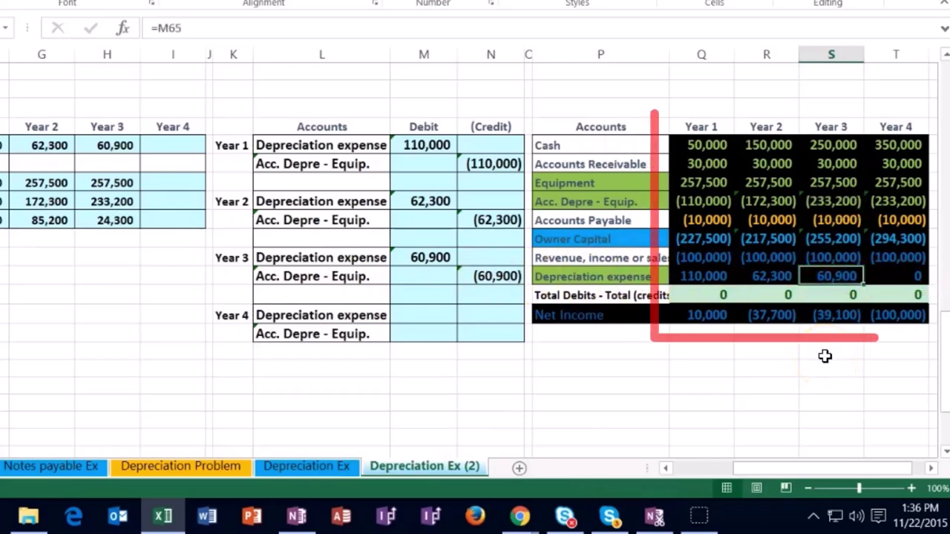
pyautogui.click(828, 325)
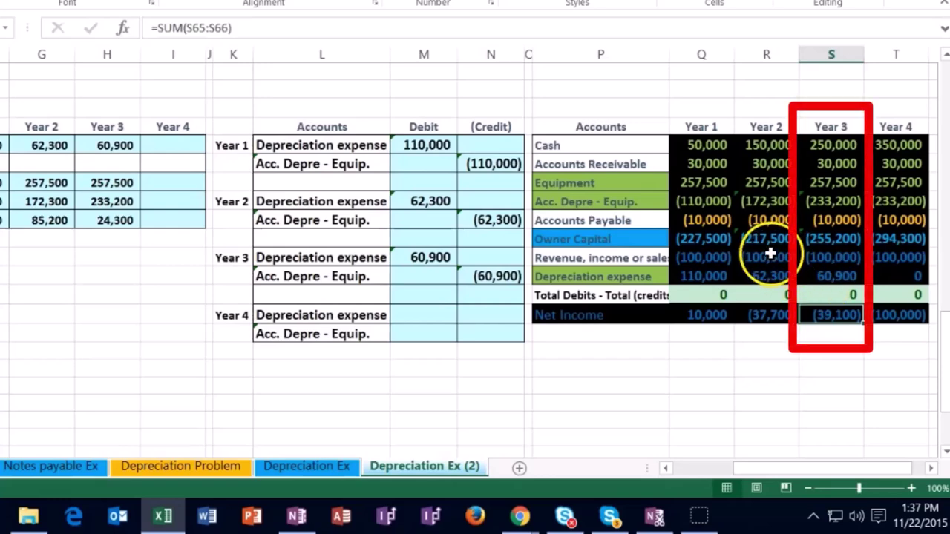
pyautogui.click(817, 201)
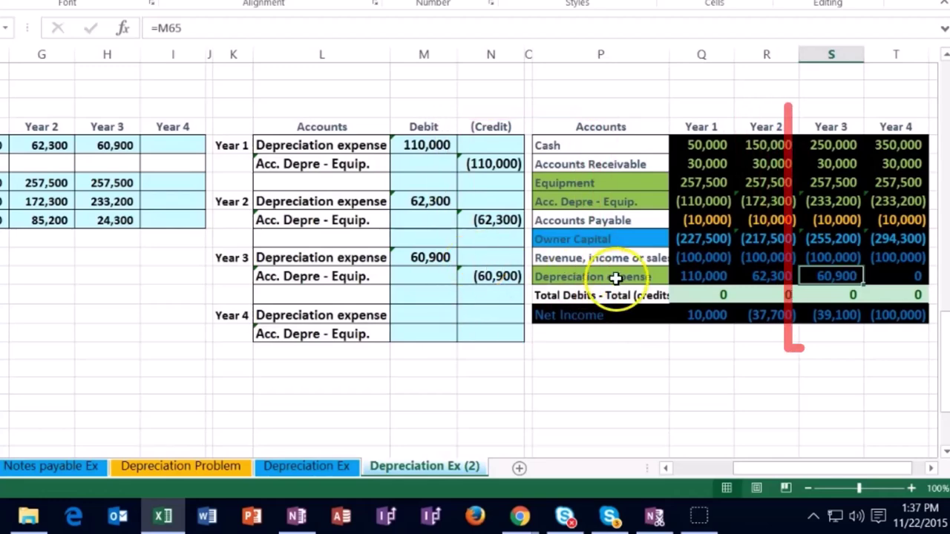
pyautogui.click(828, 201)
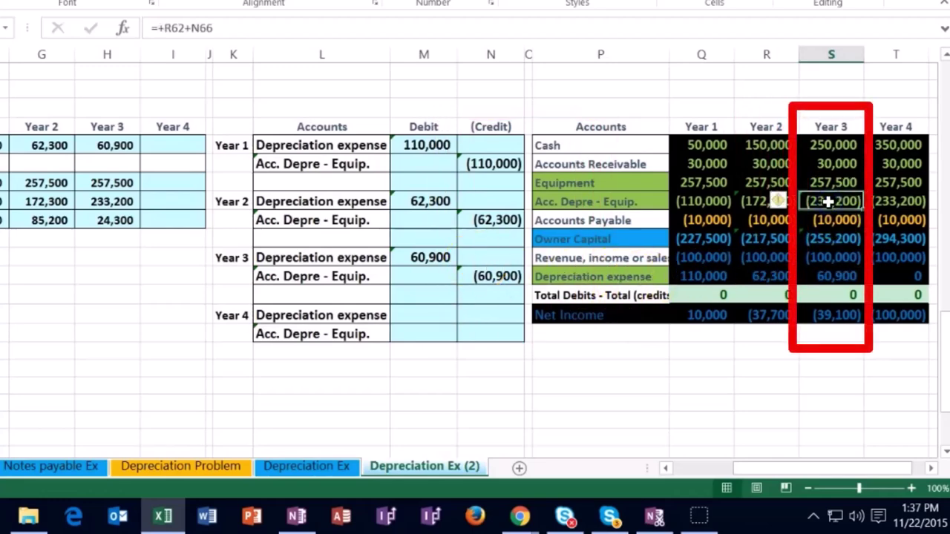
pyautogui.click(833, 275)
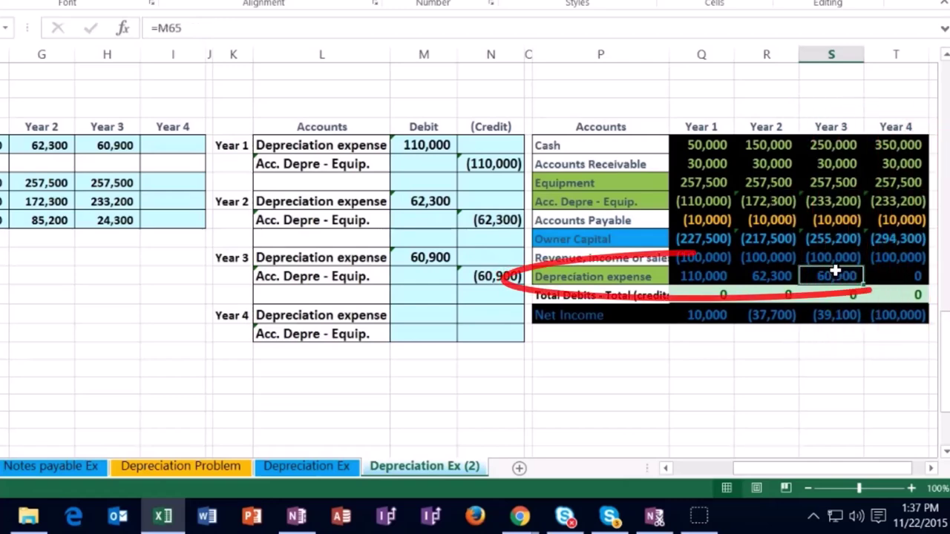
pyautogui.click(822, 270)
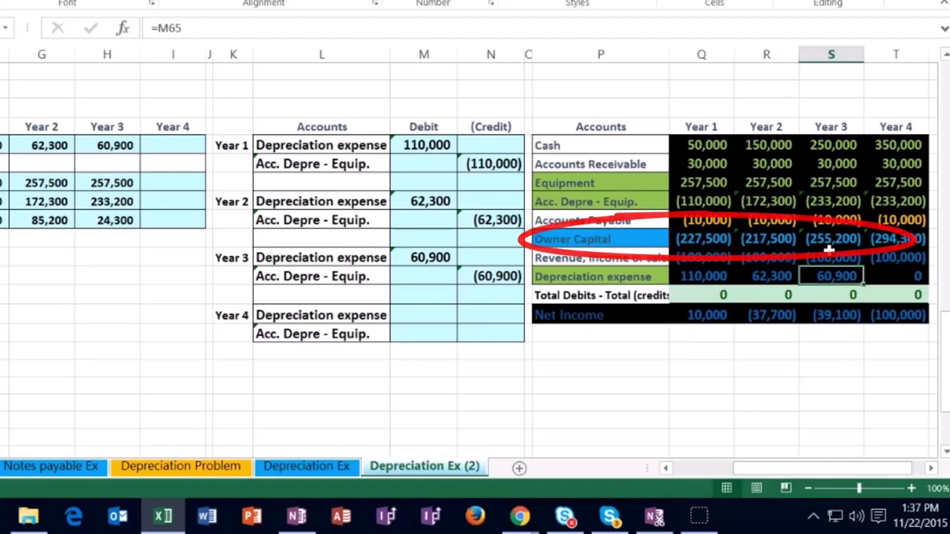
pyautogui.click(832, 269)
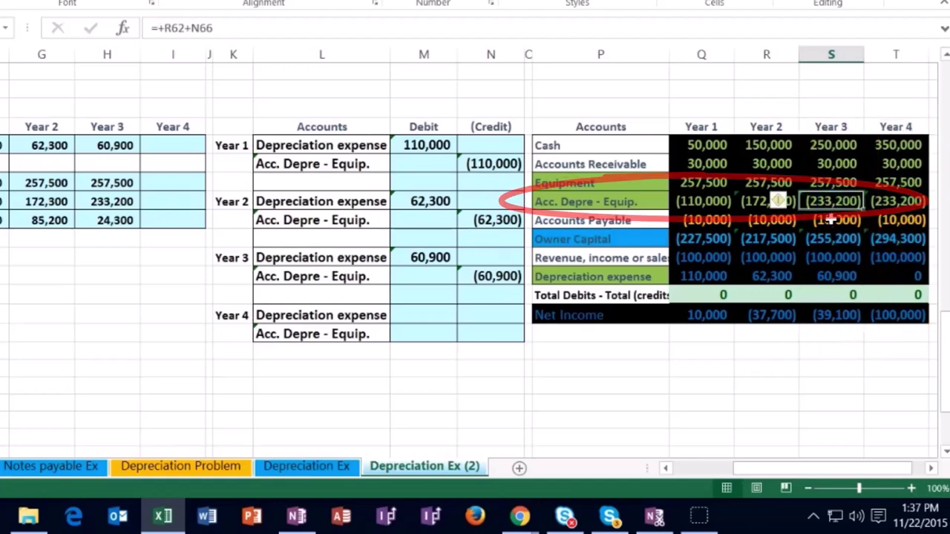
# Under Year 4 Alternative method in the Units of Production section, add the row "Units produced in year 4" with 15,200
pyautogui.click(421, 313)
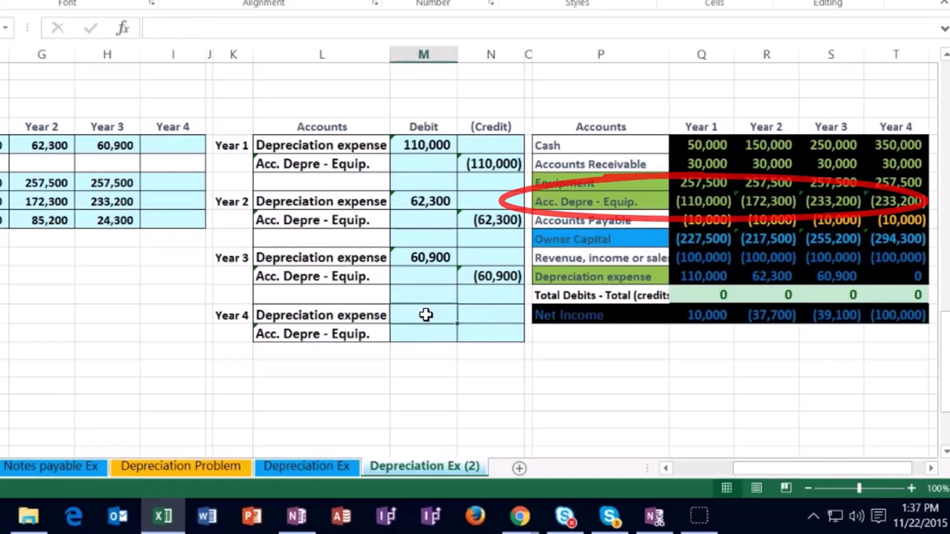
pyautogui.press('Left')
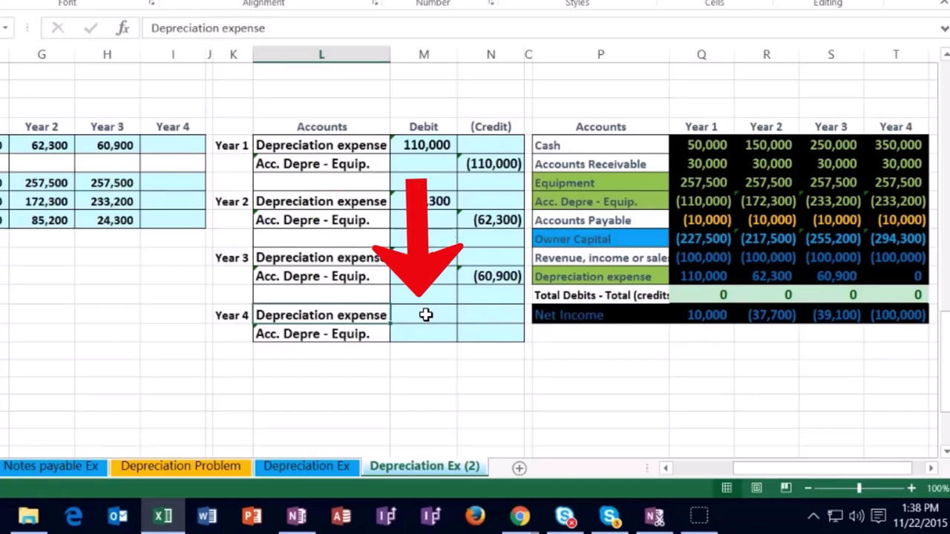
pyautogui.press('Left')
pyautogui.press('Left')
pyautogui.press('Left')
pyautogui.press('Left')
pyautogui.press('Left')
pyautogui.press('Left')
pyautogui.press('Left')
pyautogui.press('Left')
pyautogui.press('Left')
pyautogui.press('Left')
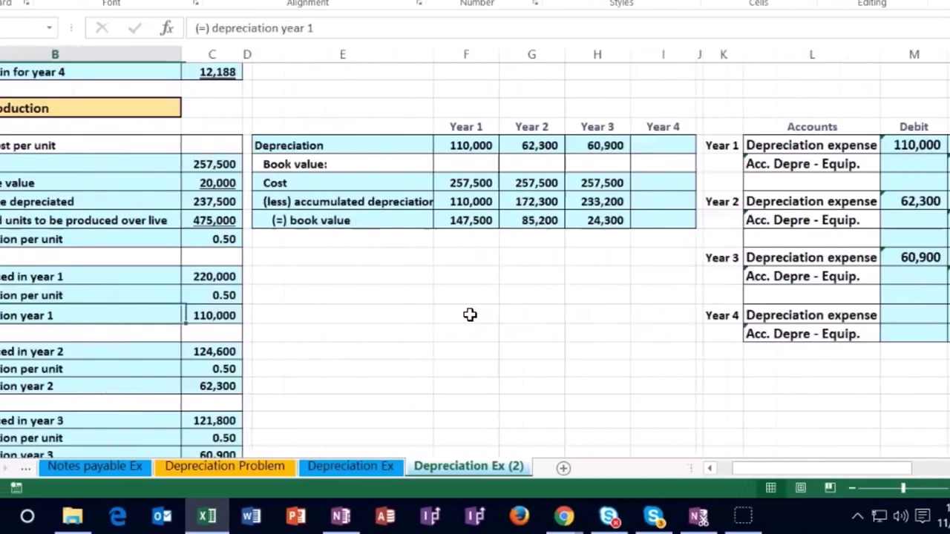
pyautogui.press('Left')
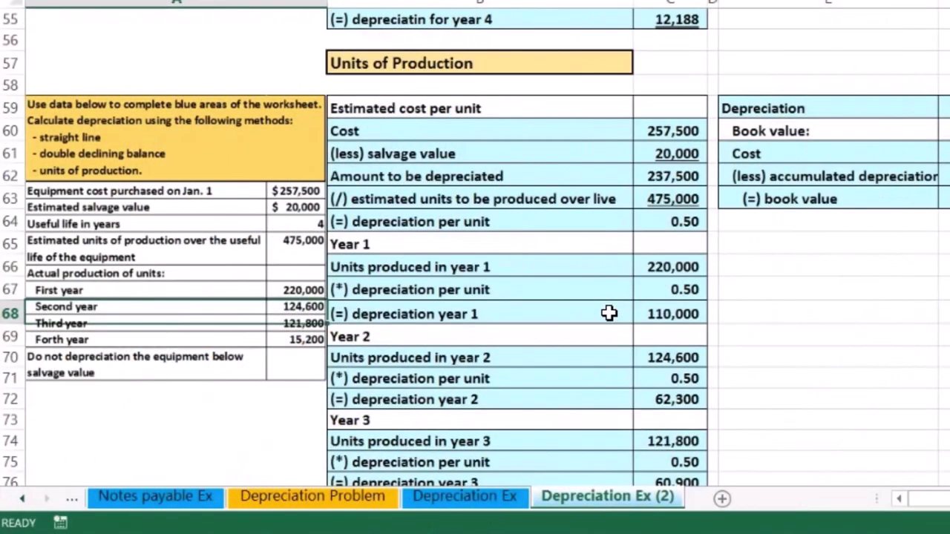
pyautogui.scroll(-2, 609, 314)
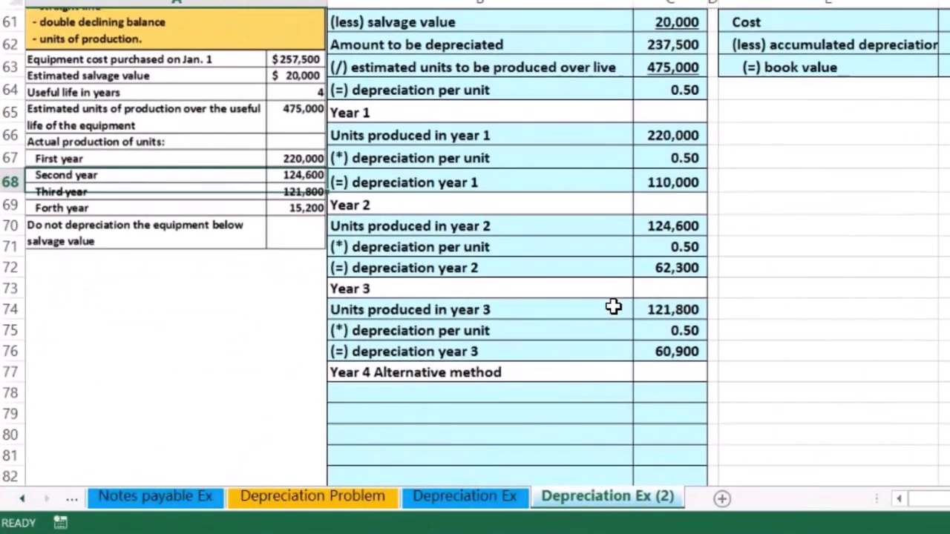
pyautogui.click(414, 394)
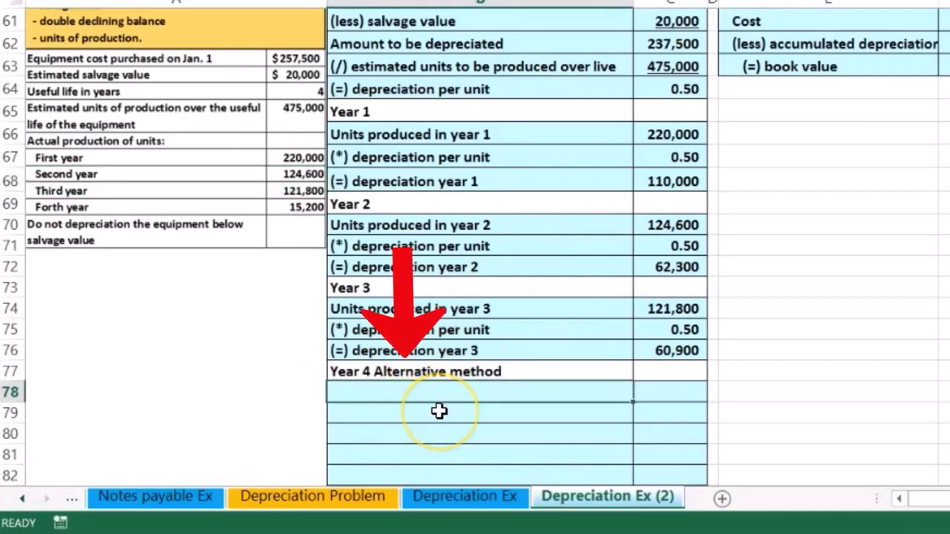
pyautogui.write('Units produced in year 4')
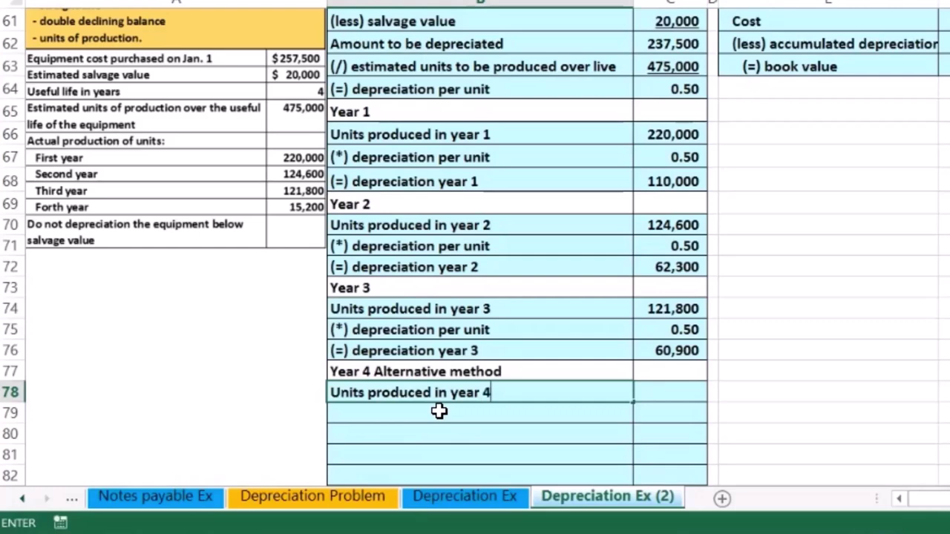
pyautogui.press('Tab')
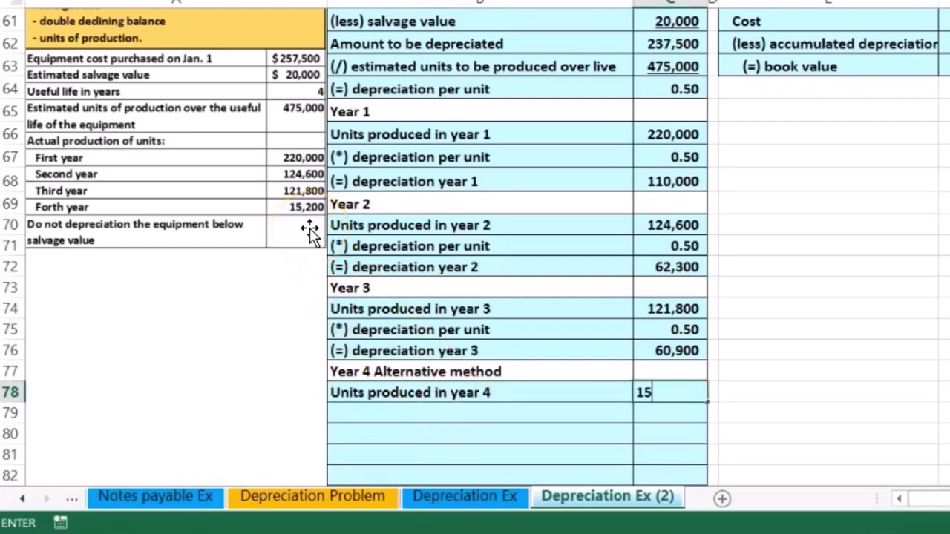
pyautogui.press('Return')
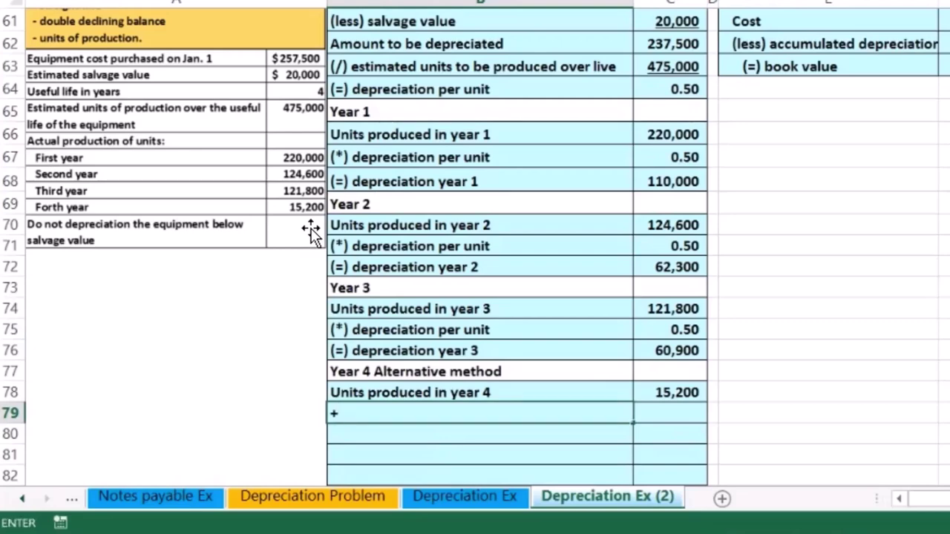
# Fill row 79 with the label linked to B75 and the value linked to C64, and label B80 "(=) depreciation year 4"
pyautogui.click(373, 329)
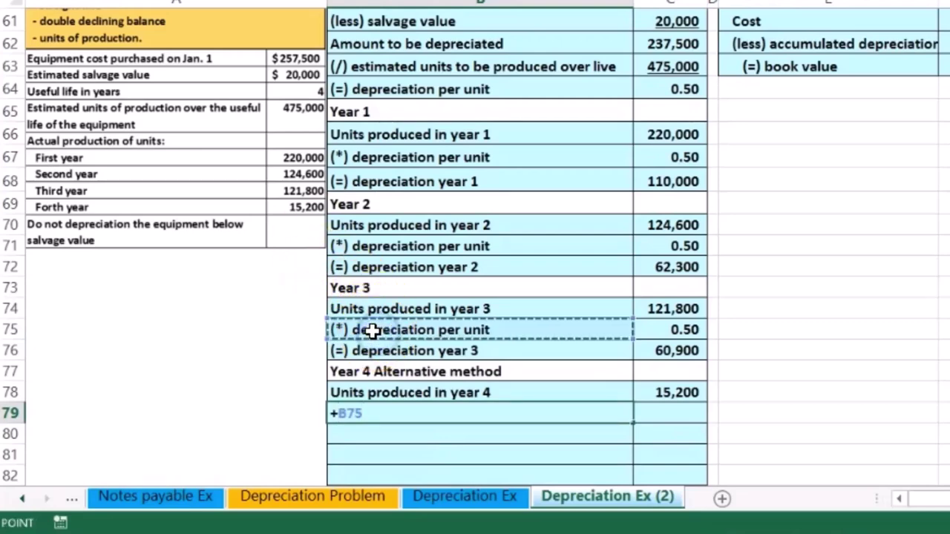
pyautogui.press('Tab')
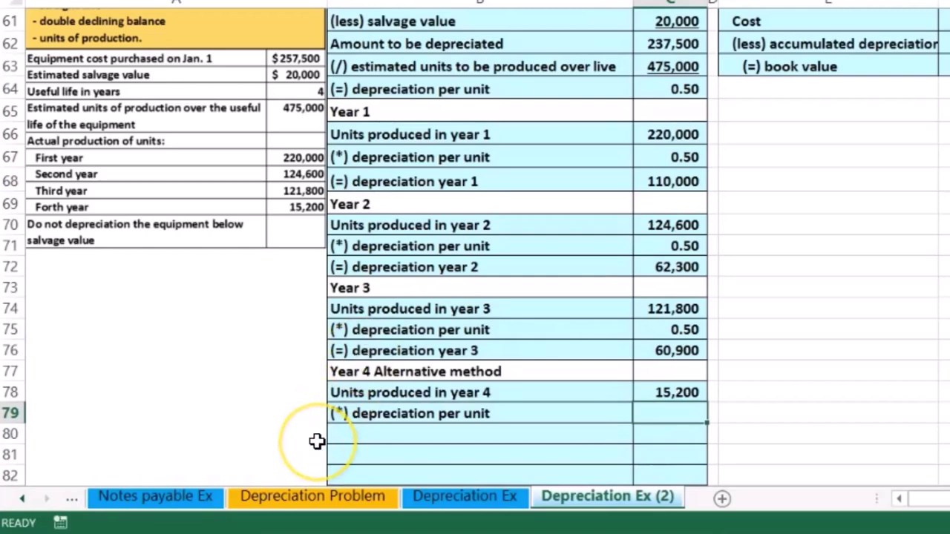
pyautogui.write('=')
pyautogui.click(676, 89)
pyautogui.press('Return')
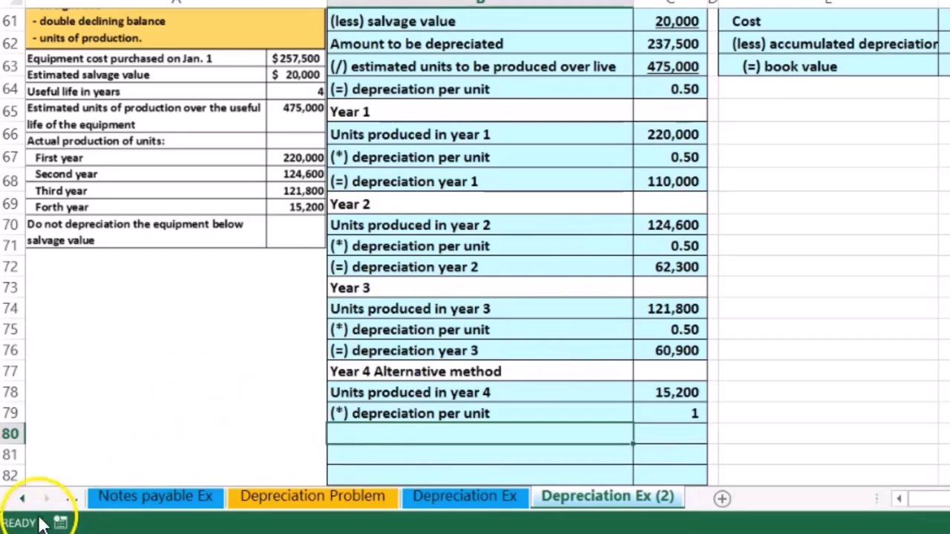
pyautogui.write('(=) depreciation year 4')
pyautogui.press('Tab')
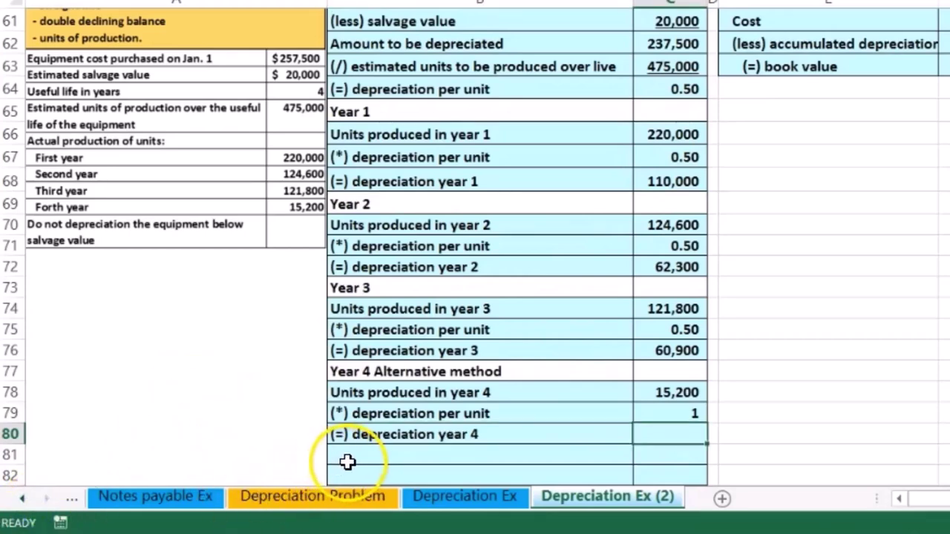
# Format the Year 4 depreciation per unit in C79 to show two decimal places
pyautogui.click(663, 418)
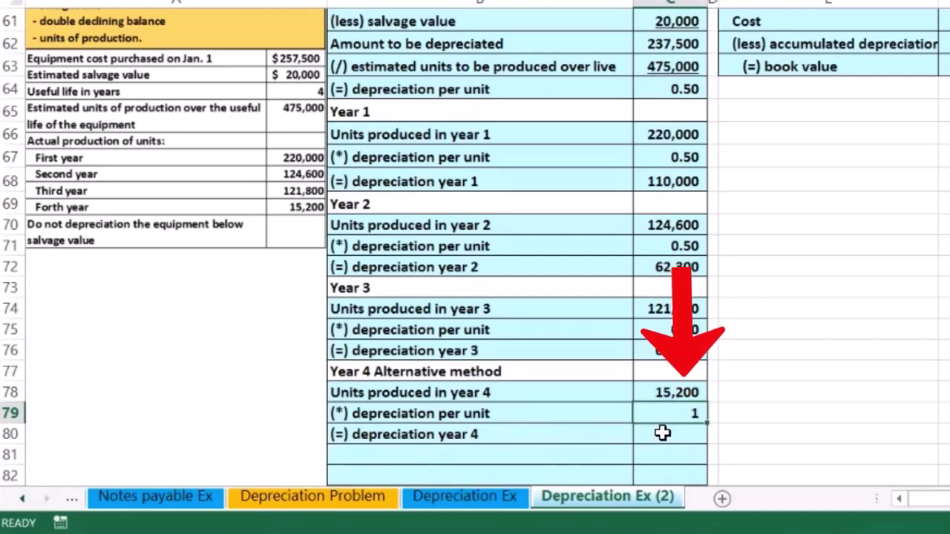
pyautogui.click(660, 418)
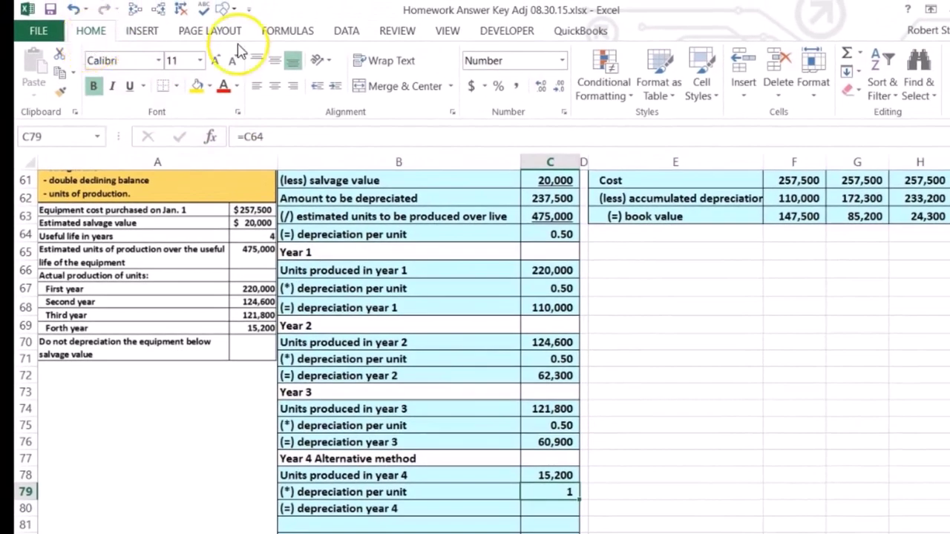
pyautogui.click(542, 88)
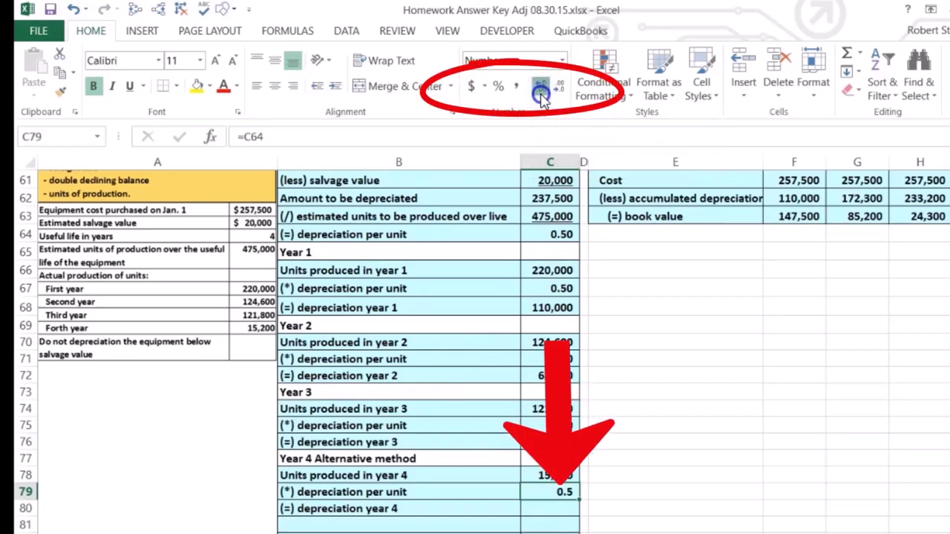
pyautogui.click(542, 87)
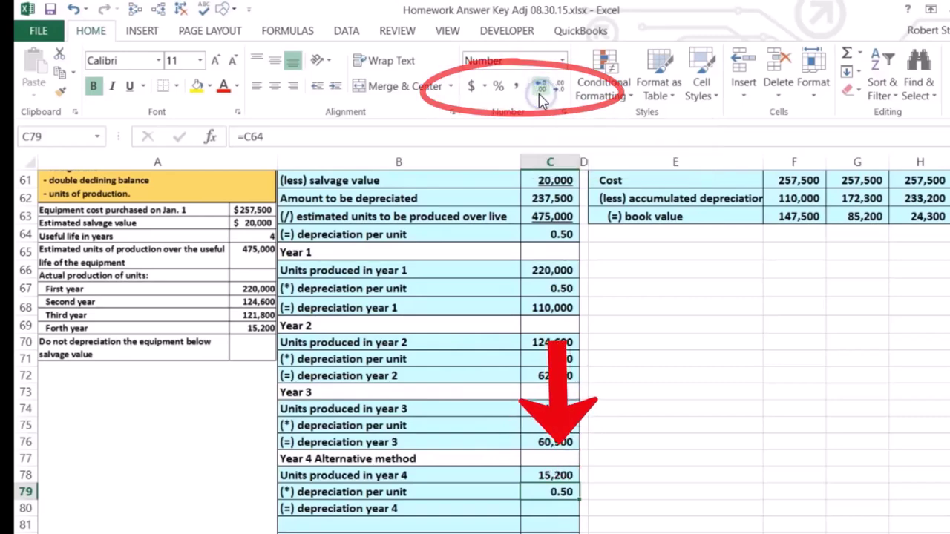
# Calculate depreciation year 4 in C80 as C78*C79, the units produced times the depreciation per unit
pyautogui.click(555, 510)
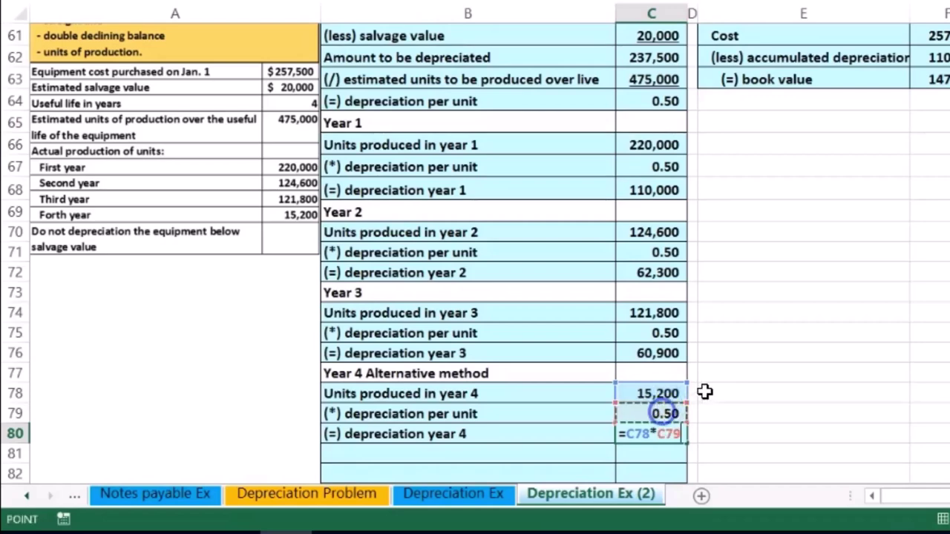
pyautogui.press('Return')
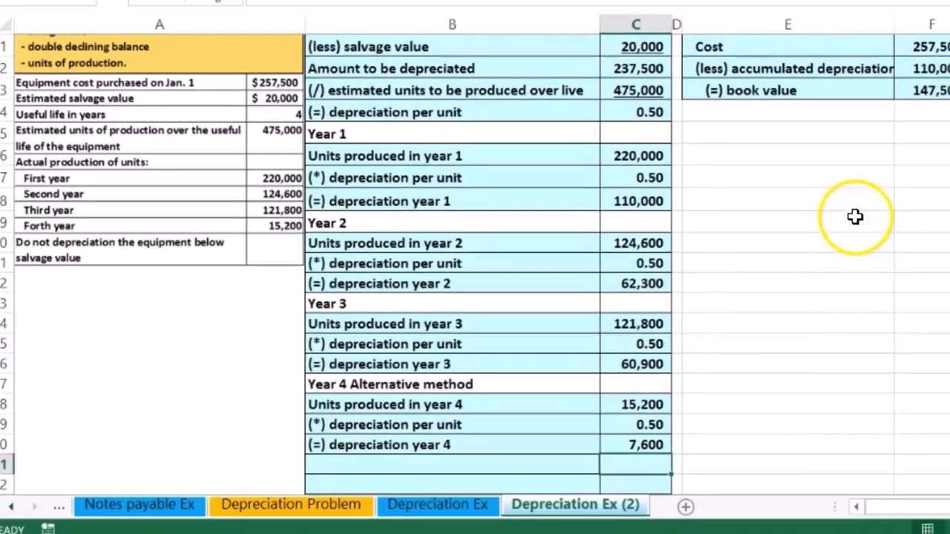
# Link the Year 4 depreciation cell I59 in the units of production summary table to C80
pyautogui.click(872, 184)
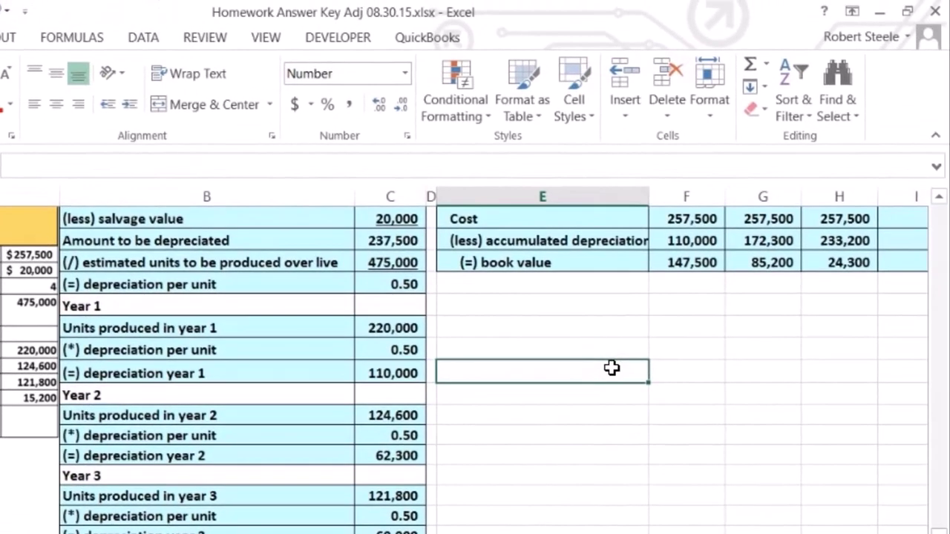
pyautogui.press('Right')
pyautogui.press('Right')
pyautogui.press('Right')
pyautogui.press('Right')
pyautogui.press('Right')
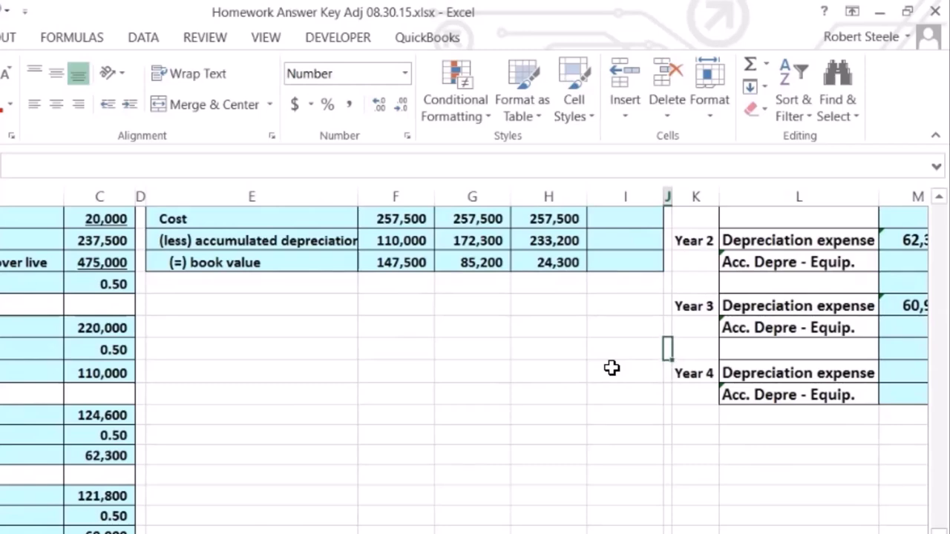
pyautogui.press('Up')
pyautogui.press('Up')
pyautogui.press('Up')
pyautogui.press('Up')
pyautogui.press('Up')
pyautogui.press('Up')
pyautogui.press('Up')
pyautogui.press('Up')
pyautogui.press('Up')
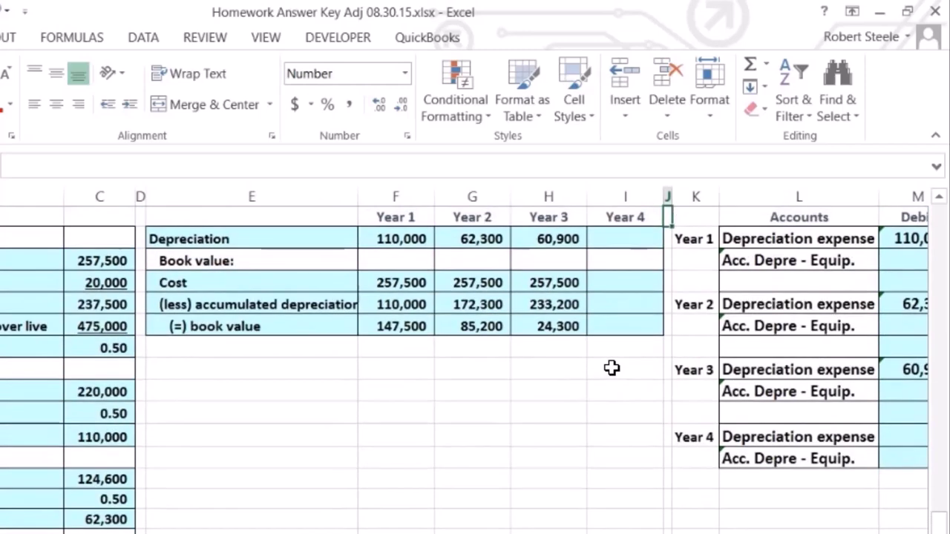
pyautogui.press('Down')
pyautogui.press('Left')
pyautogui.write('=')
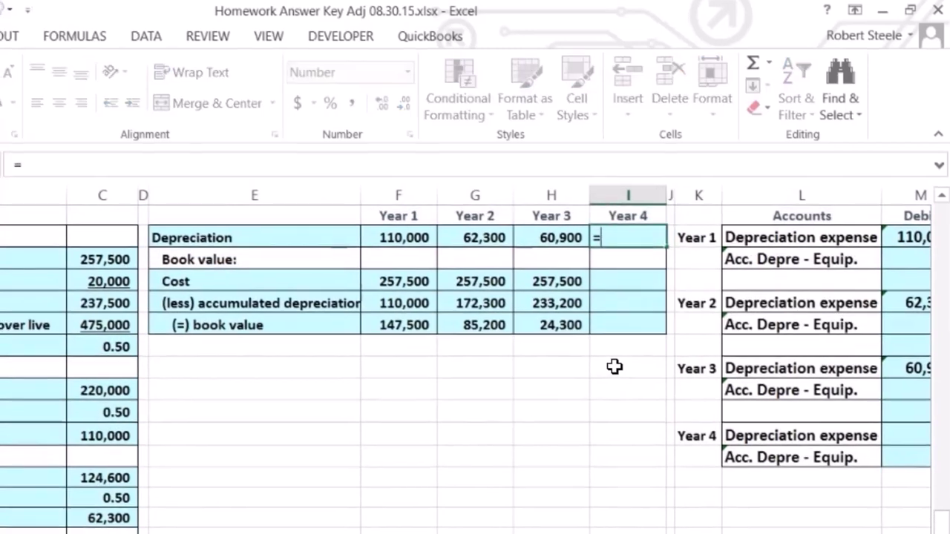
pyautogui.scroll(-2, 611, 368)
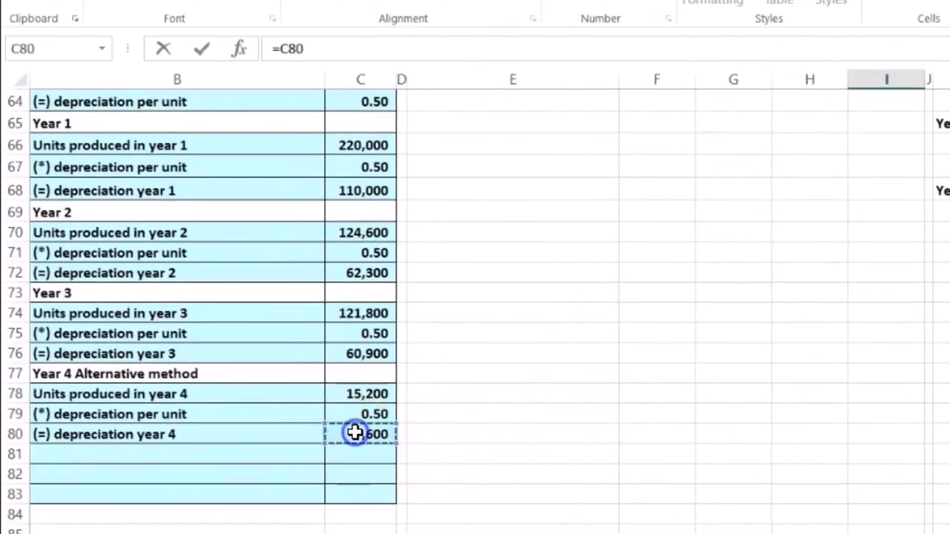
pyautogui.press('Return')
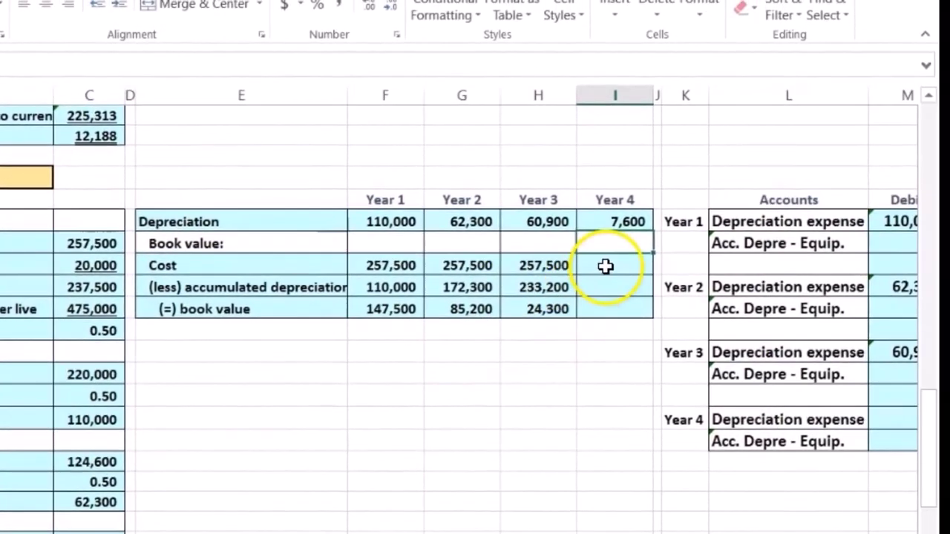
# Link the Year 4 cost in I61 to the Year 3 cost in H61
pyautogui.click(606, 265)
pyautogui.write('=')
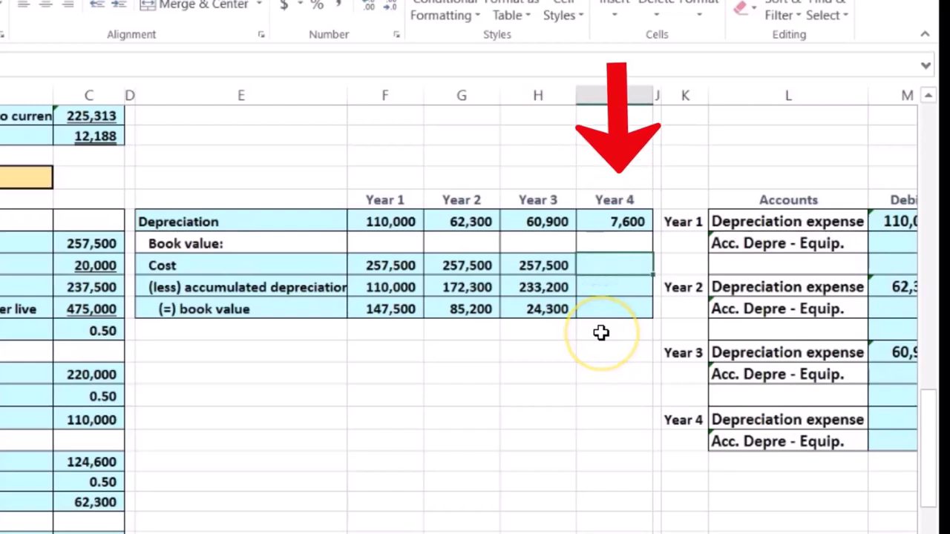
pyautogui.press('Left')
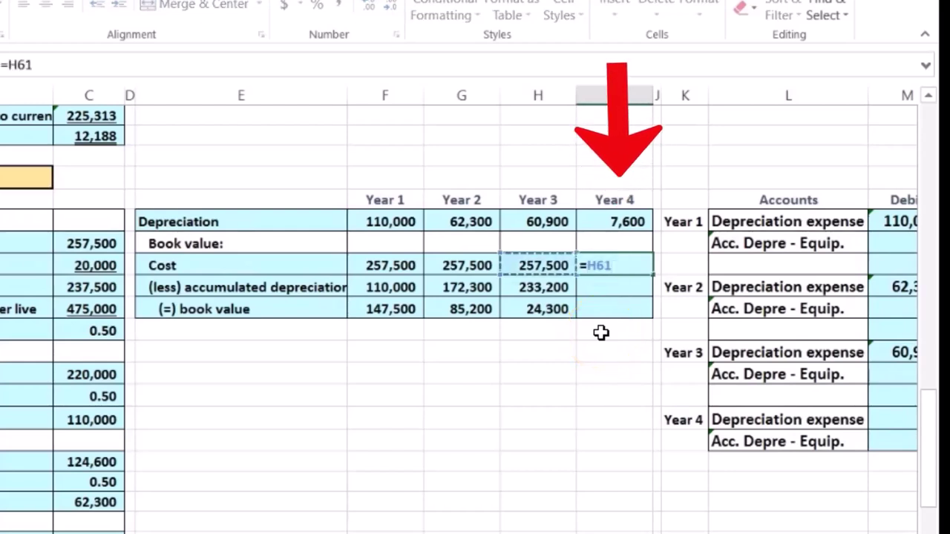
pyautogui.press('Return')
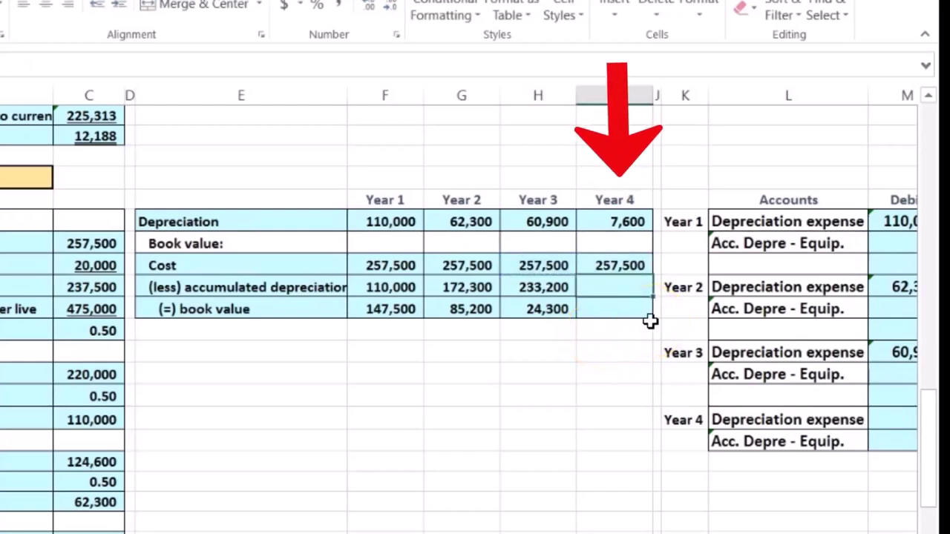
# Calculate Year 4 accumulated depreciation in I62 as H62 plus I59, and check it against the sum of all four years' depreciation
pyautogui.write('=')
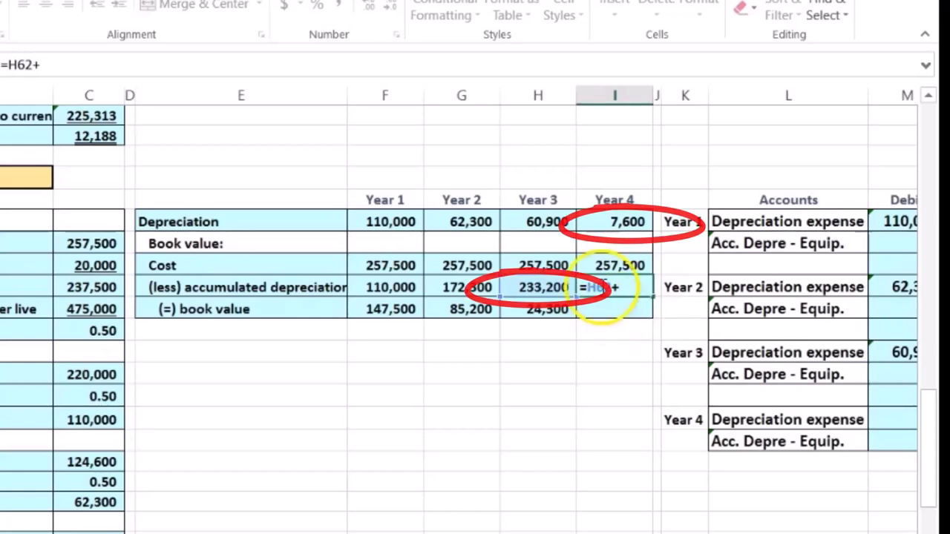
pyautogui.press('Return')
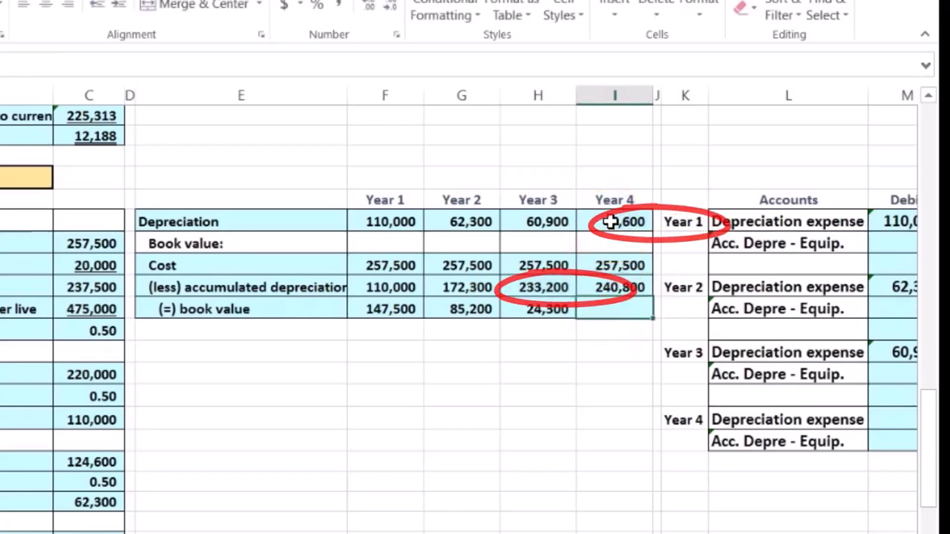
pyautogui.click(391, 221)
pyautogui.moveTo(391, 221); pyautogui.dragTo(583, 221)
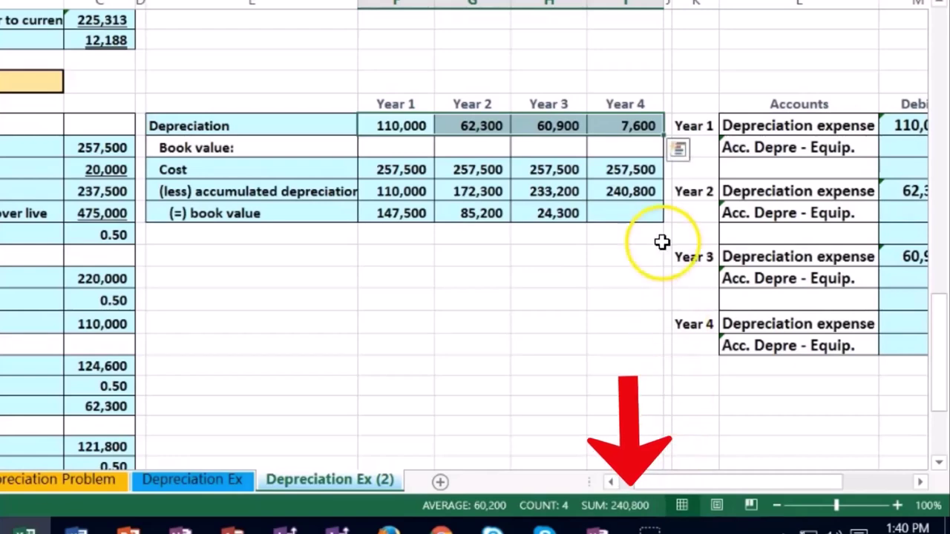
# Calculate the Year 4 book value in I63 as I61-I62 and compare it with the salvage value in C61
pyautogui.click(655, 214)
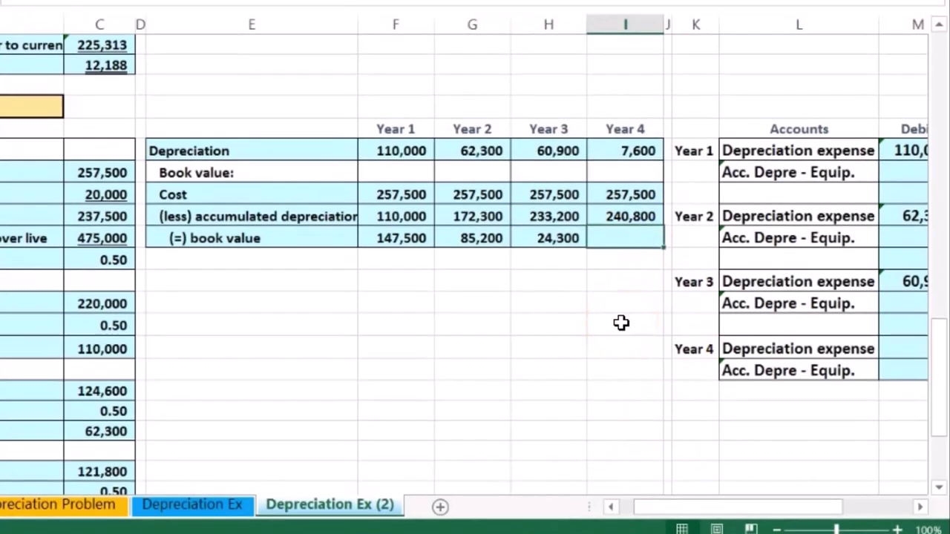
pyautogui.write('=')
pyautogui.click(631, 171)
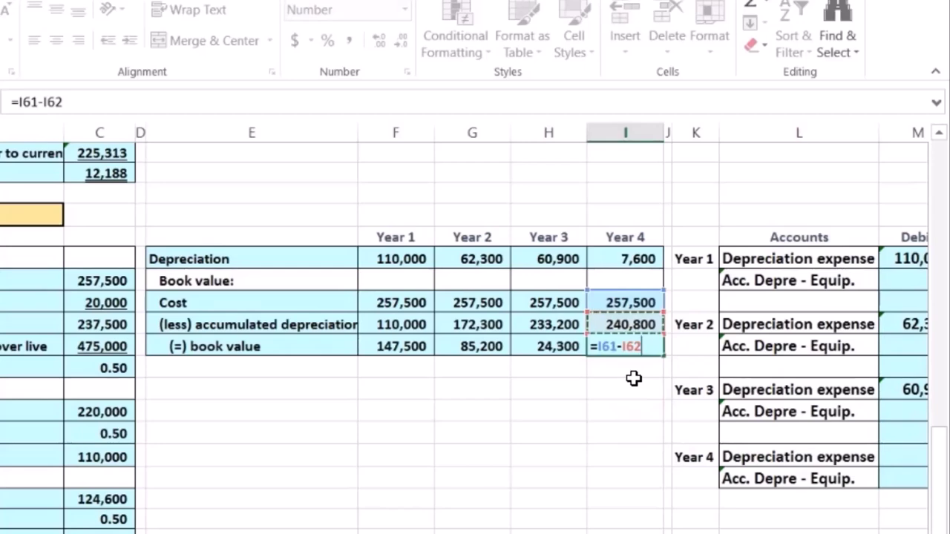
pyautogui.press('Return')
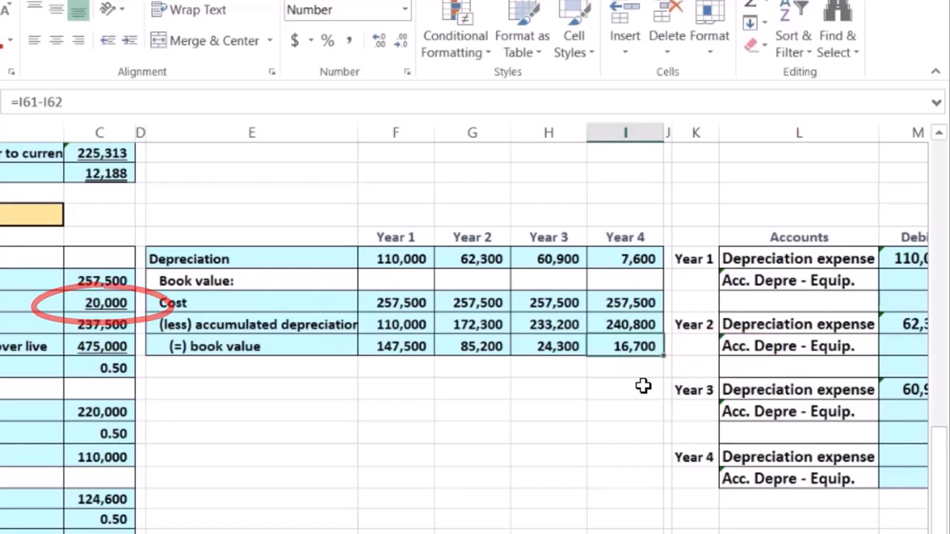
pyautogui.click(128, 303)
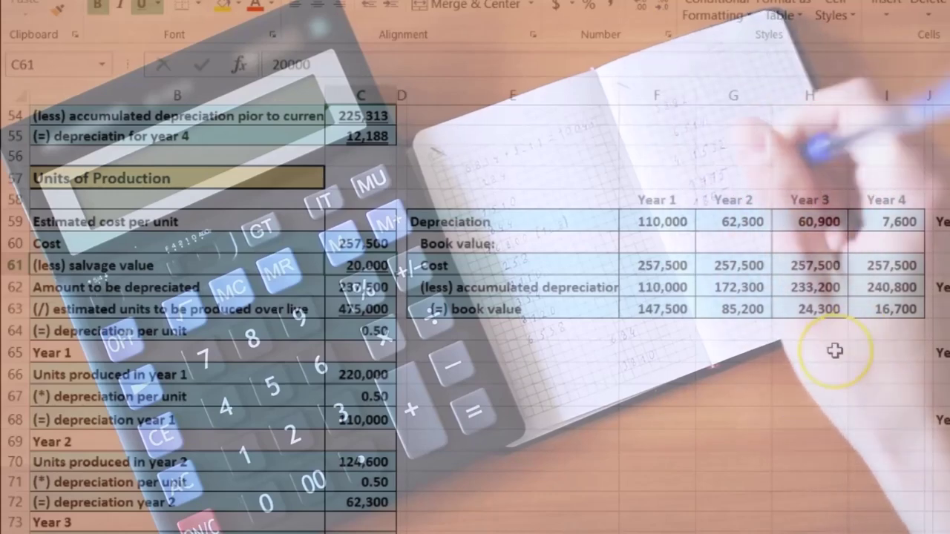
# Clear the Year 4 calculation in B78:C80 and the Year 4 summary column in I59:I63
pyautogui.scroll(-3, 539, 457)
pyautogui.scroll(-1, 533, 461)
pyautogui.moveTo(267, 367); pyautogui.dragTo(350, 405)
pyautogui.press('Delete')
pyautogui.scroll(3, 708, 297)
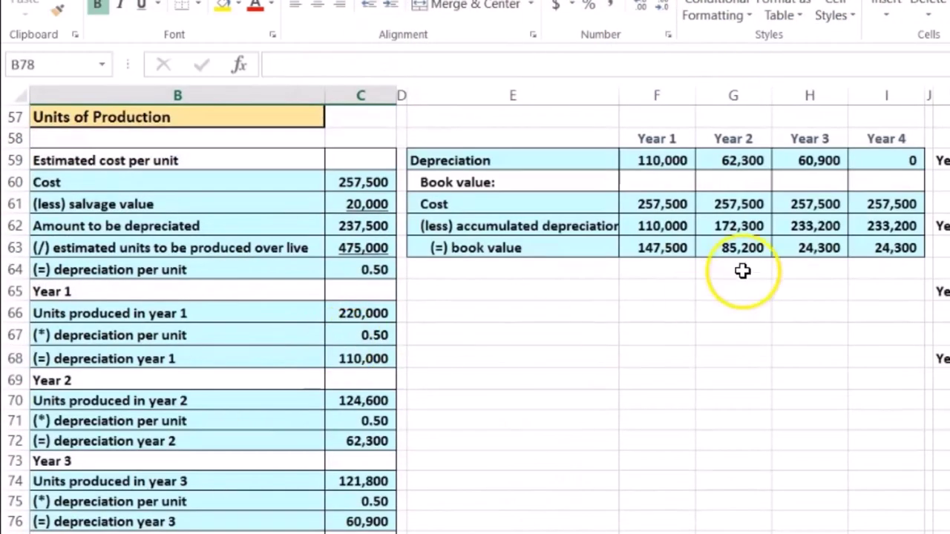
pyautogui.moveTo(865, 165); pyautogui.dragTo(881, 248)
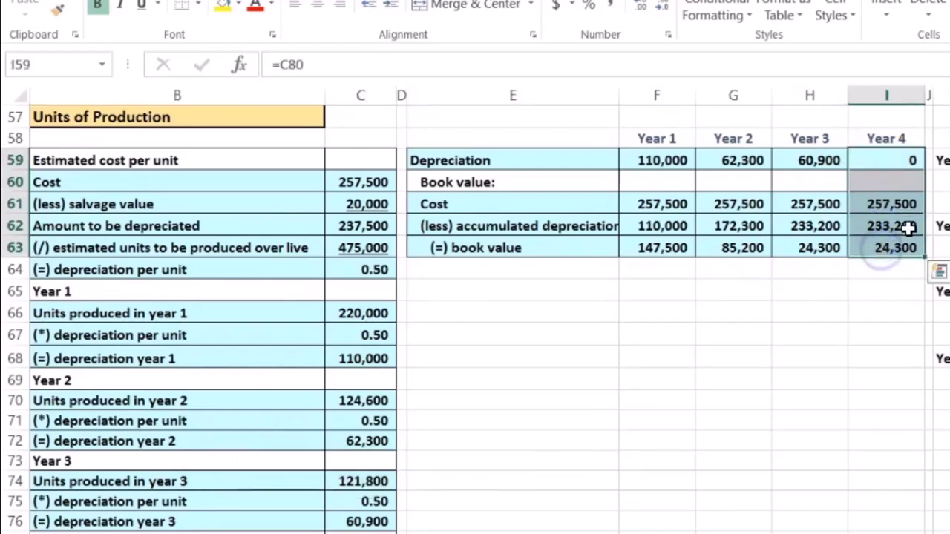
pyautogui.press('Delete')
# Under Year 4 Alternative method, fill row 78 with the label "Cost" and the value 257,500
pyautogui.scroll(-3, 751, 291)
pyautogui.click(143, 366)
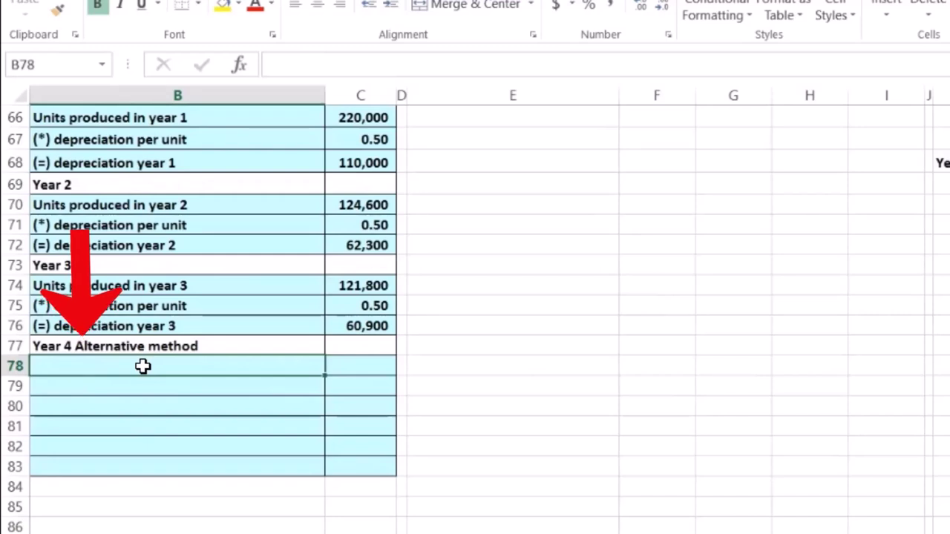
pyautogui.write('Cost')
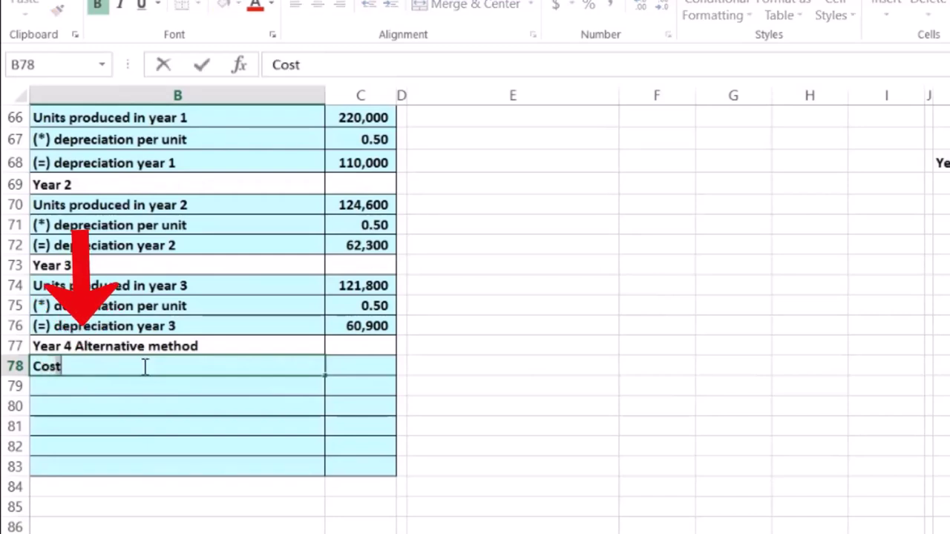
pyautogui.press('Tab')
pyautogui.write('257,500')
pyautogui.press('Return')
# Fill row 79 with the salvage value label linked to B61 and the value 20,000
pyautogui.scroll(3, 142, 366)
pyautogui.scroll(-2, 212, 290)
pyautogui.write('+')
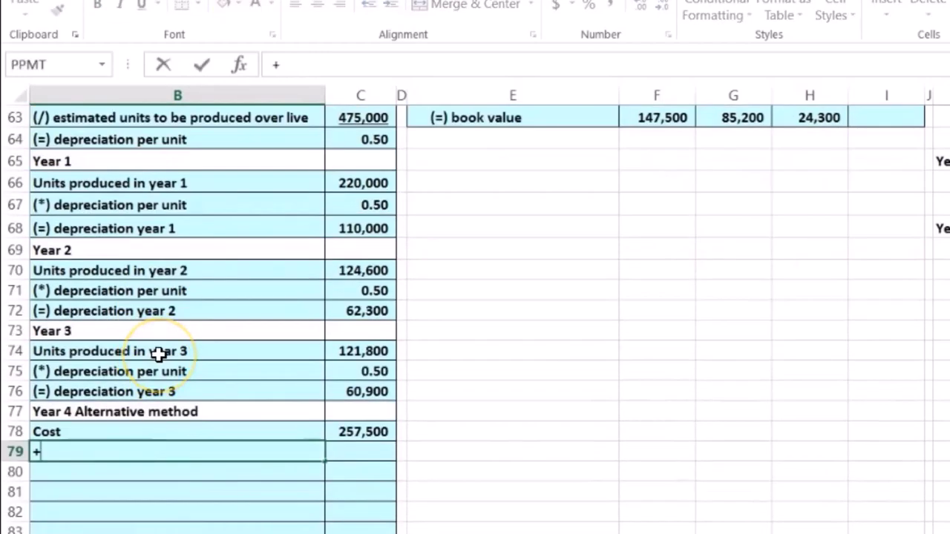
pyautogui.scroll(3, 159, 355)
pyautogui.click(152, 266)
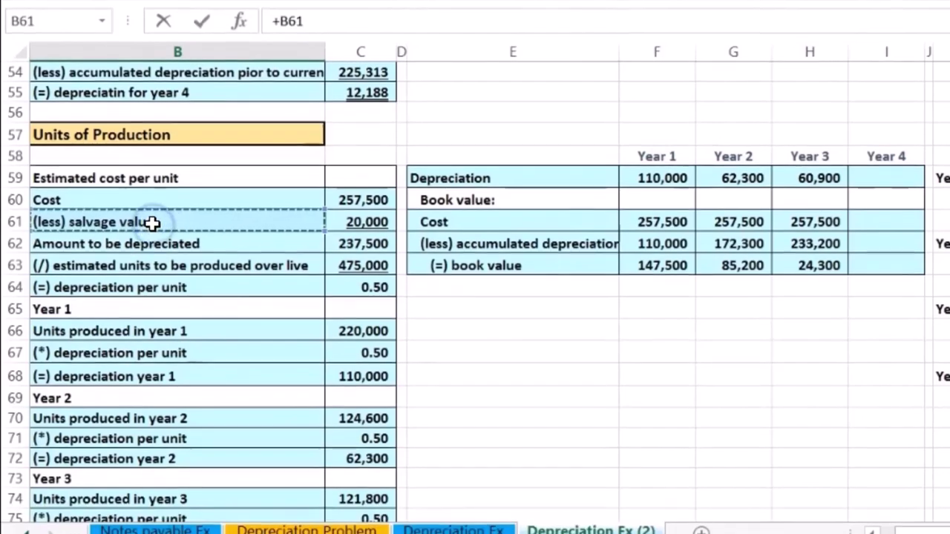
pyautogui.press('Return')
pyautogui.press('Right')
pyautogui.press('Up')
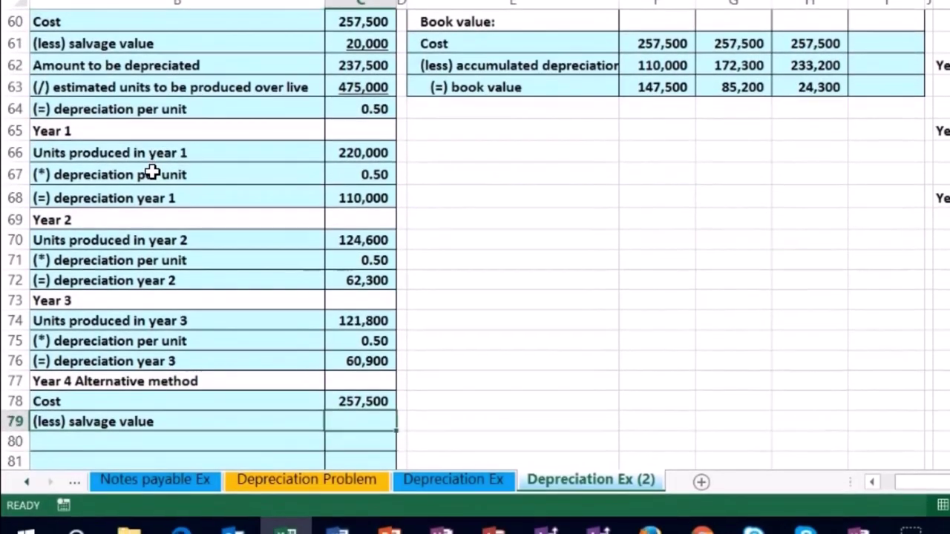
pyautogui.press('Return')
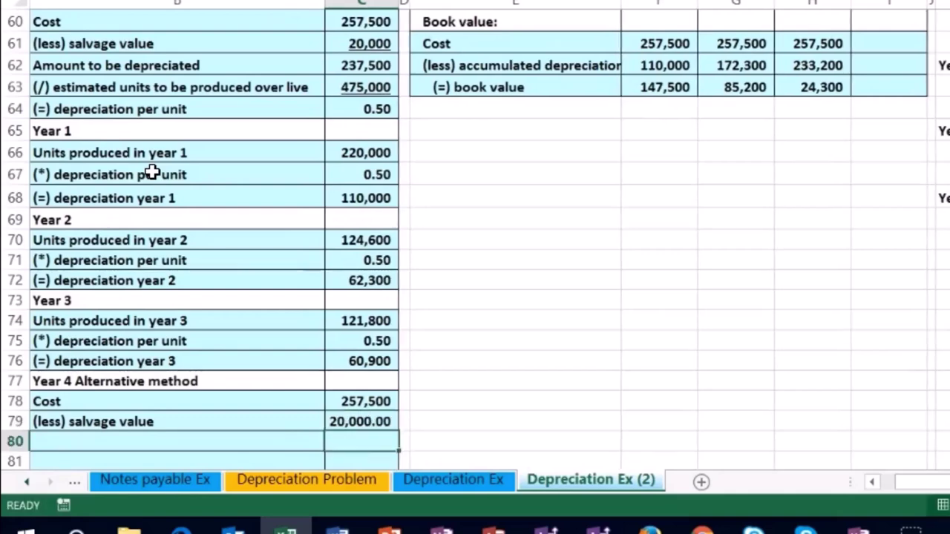
# Format the salvage value in C79 without decimal places and adjust the width of column C
pyautogui.press('Up')
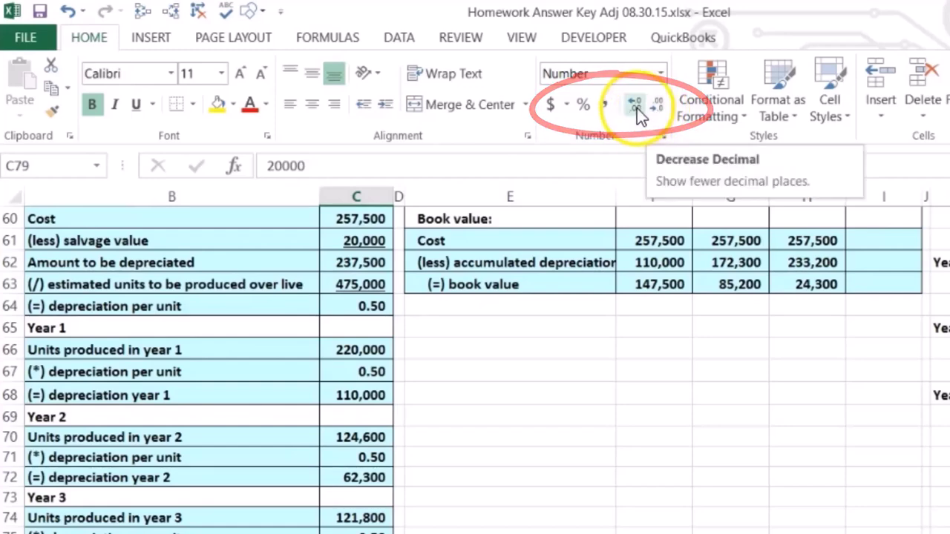
pyautogui.click(654, 108)
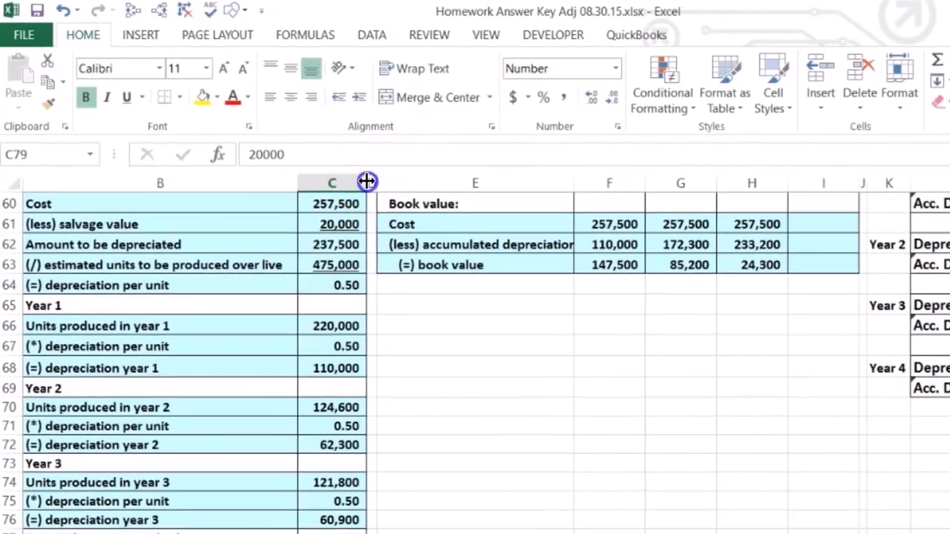
pyautogui.moveTo(395, 186); pyautogui.dragTo(382, 186)
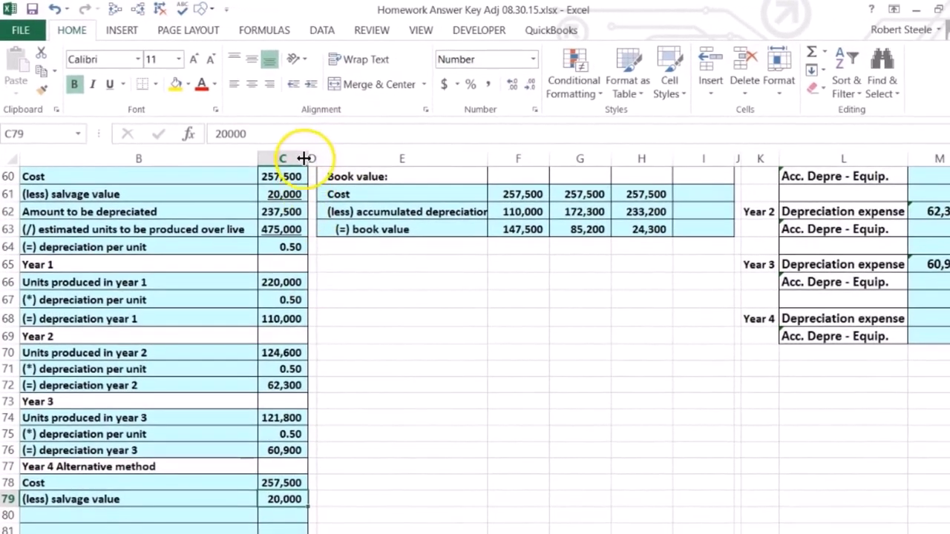
pyautogui.moveTo(307, 156); pyautogui.dragTo(314, 165)
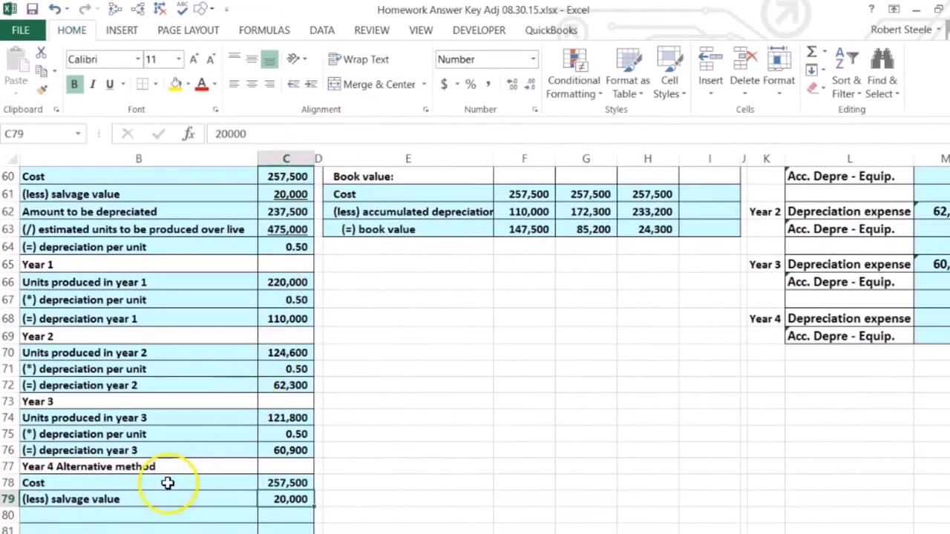
# Underline the salvage value in C79 and the depreciation per unit in C67 and C71
pyautogui.click(91, 514)
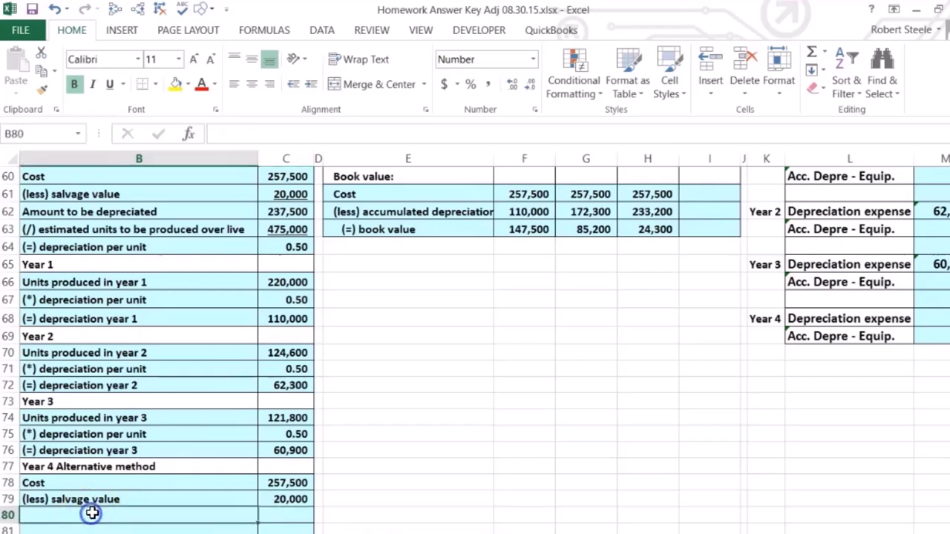
pyautogui.click(294, 497)
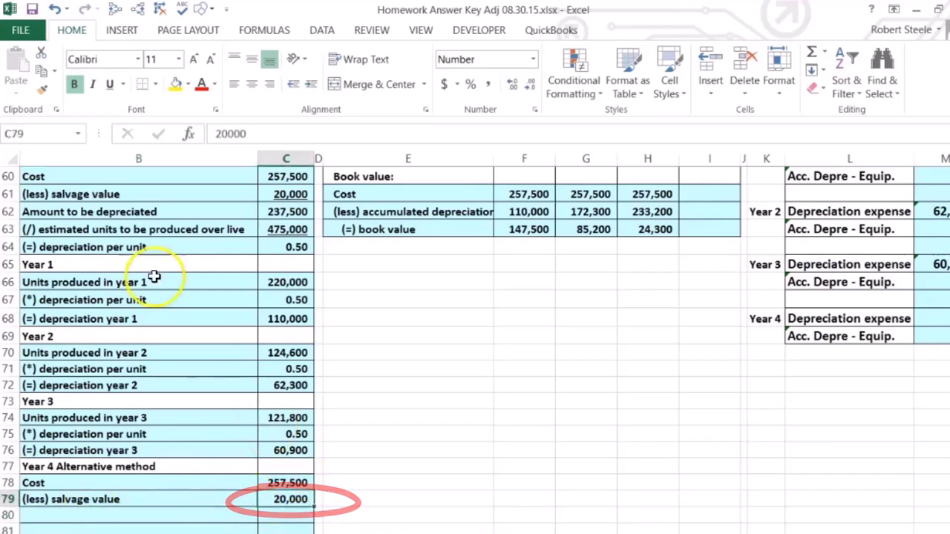
pyautogui.click(109, 84)
pyautogui.click(284, 298)
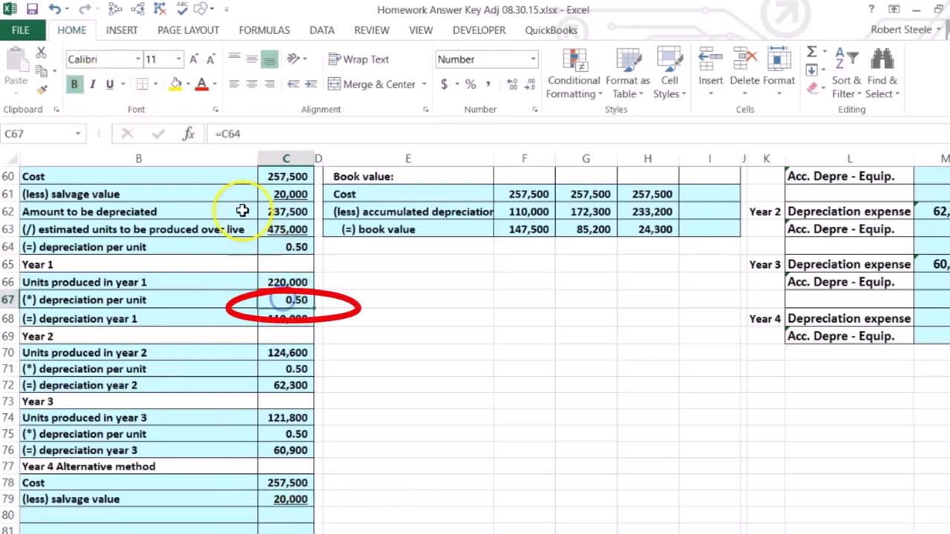
pyautogui.click(110, 84)
pyautogui.click(292, 366)
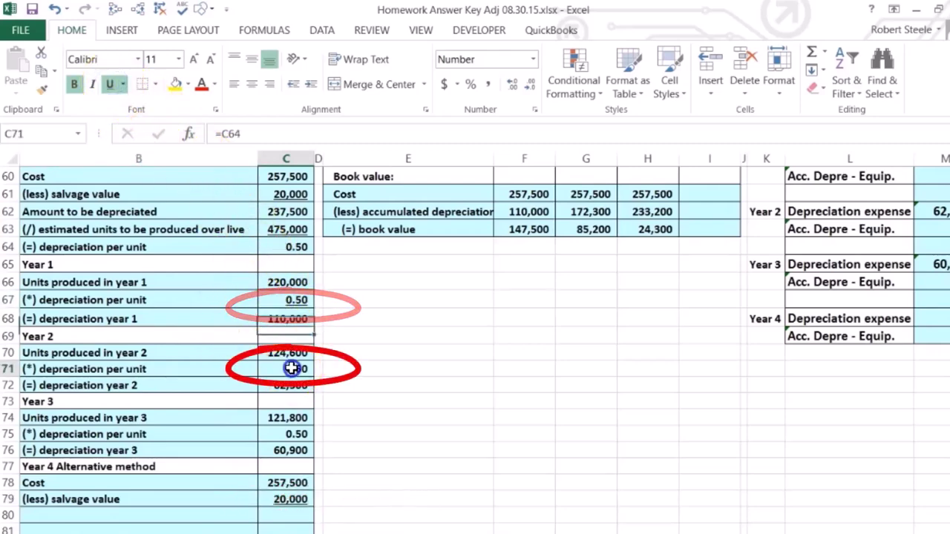
pyautogui.click(110, 84)
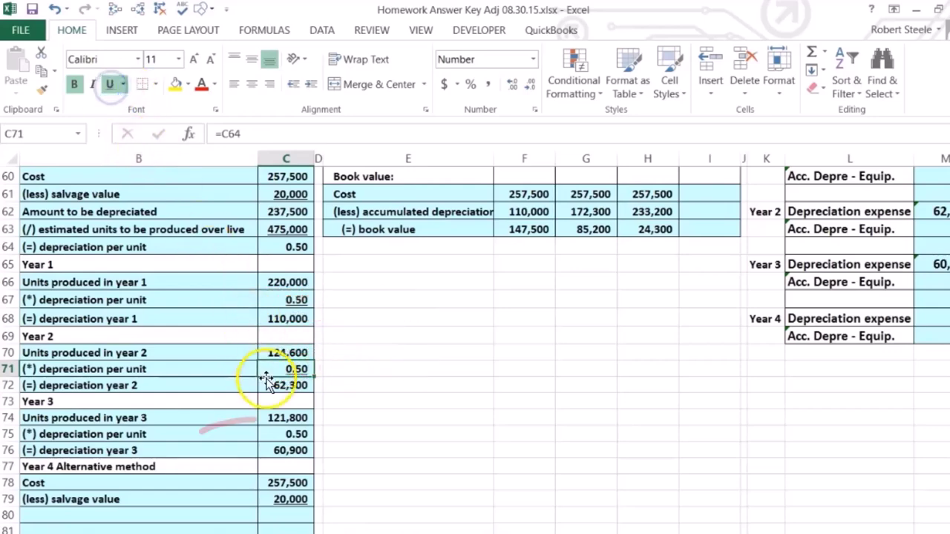
# Underline the Year 3 depreciation per unit in C75
pyautogui.click(268, 432)
pyautogui.click(109, 84)
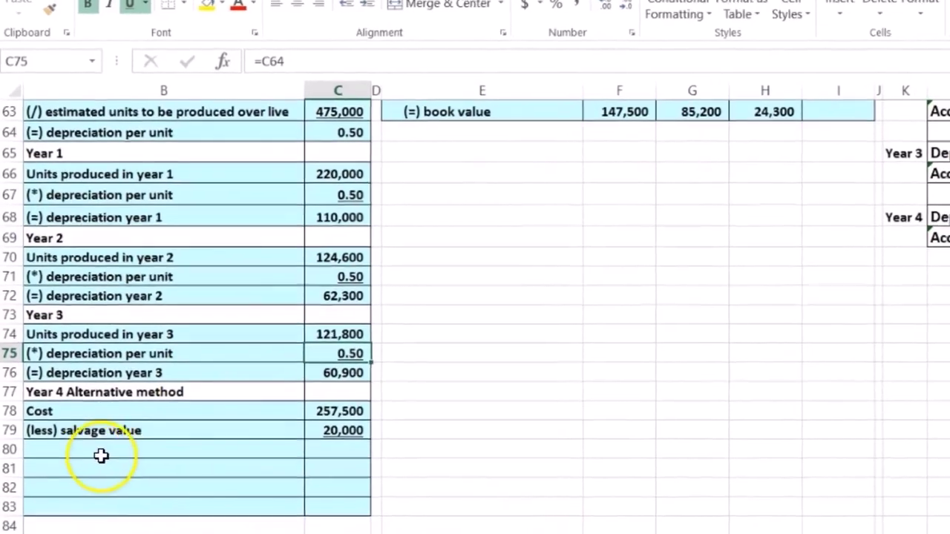
# Label row 80 "Amount to be depreciated" by linking B80 to B62
pyautogui.click(83, 457)
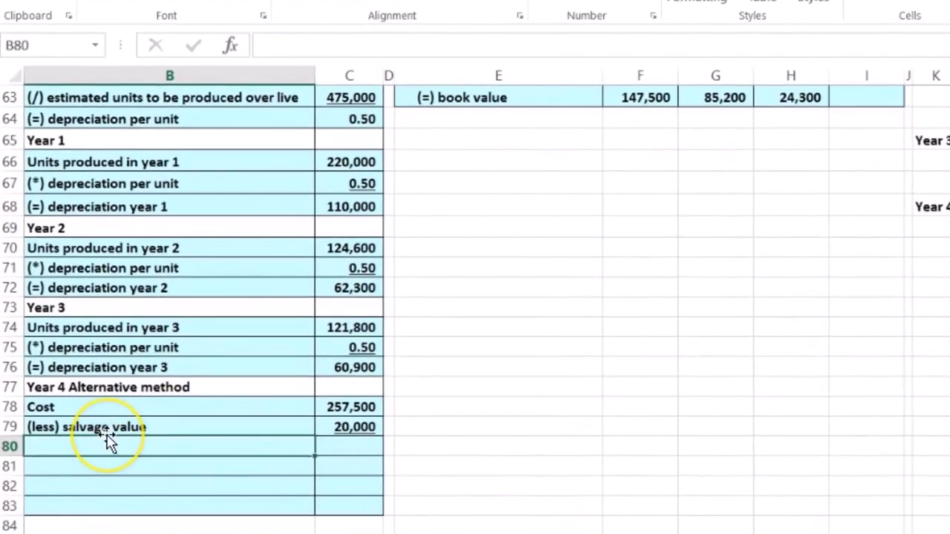
pyautogui.scroll(2, 106, 435)
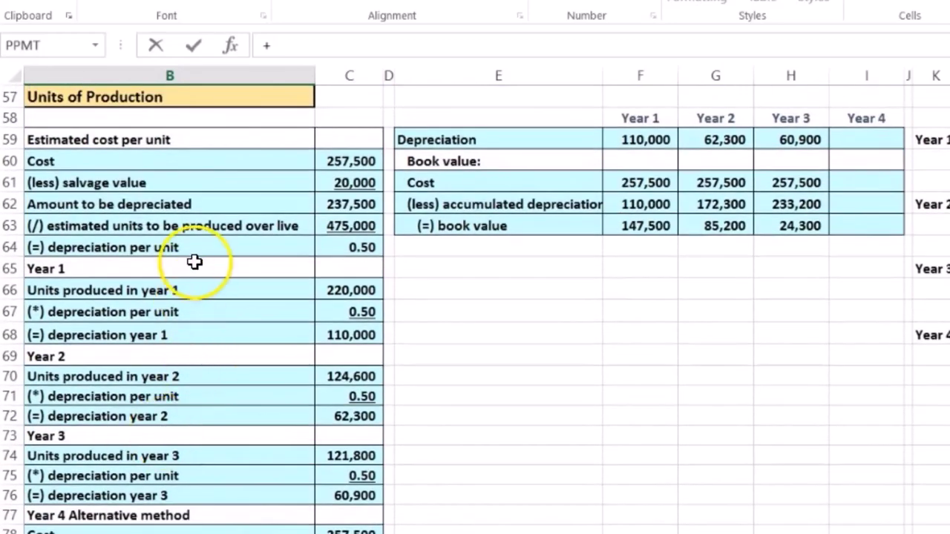
pyautogui.write('+')
pyautogui.click(157, 205)
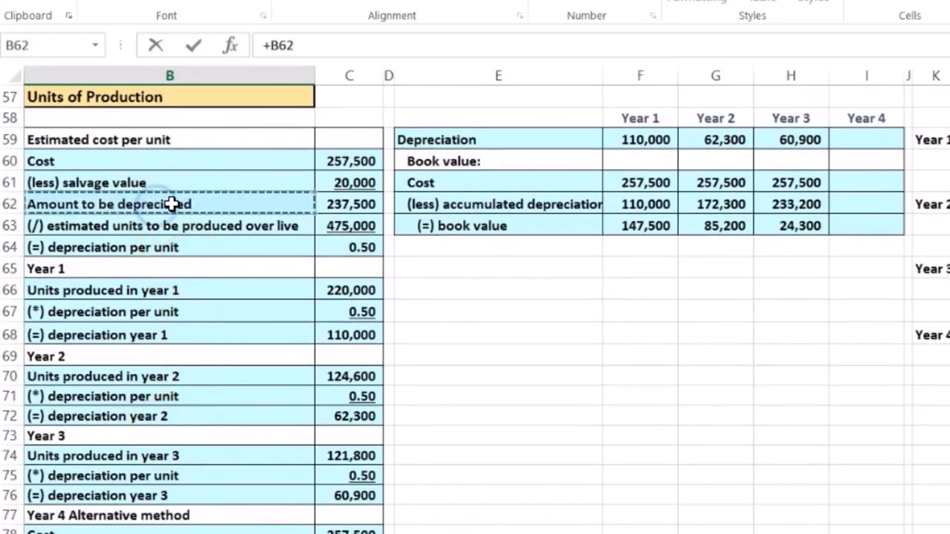
pyautogui.press('Return')
pyautogui.press('Right')
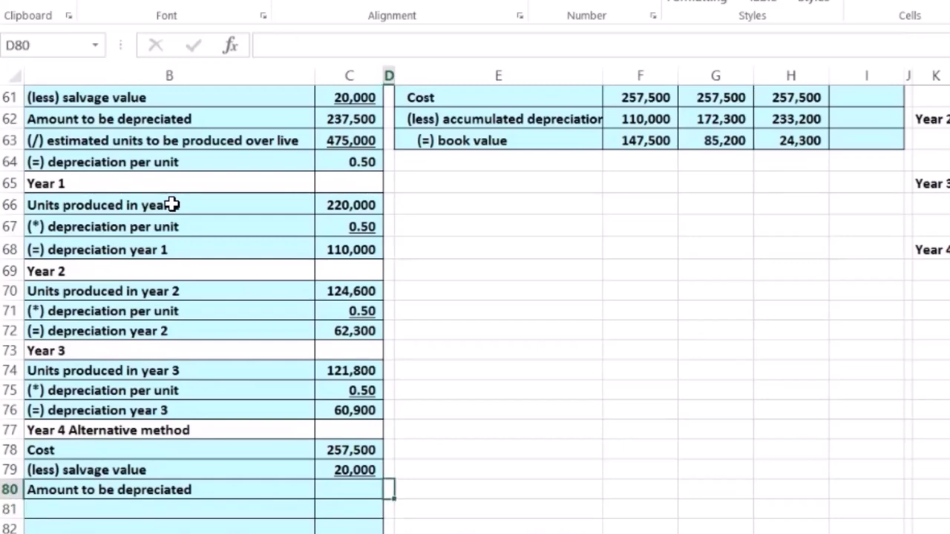
# Calculate the amount to be depreciated in C80 as cost minus salvage value with =C78-C79
pyautogui.press('Left')
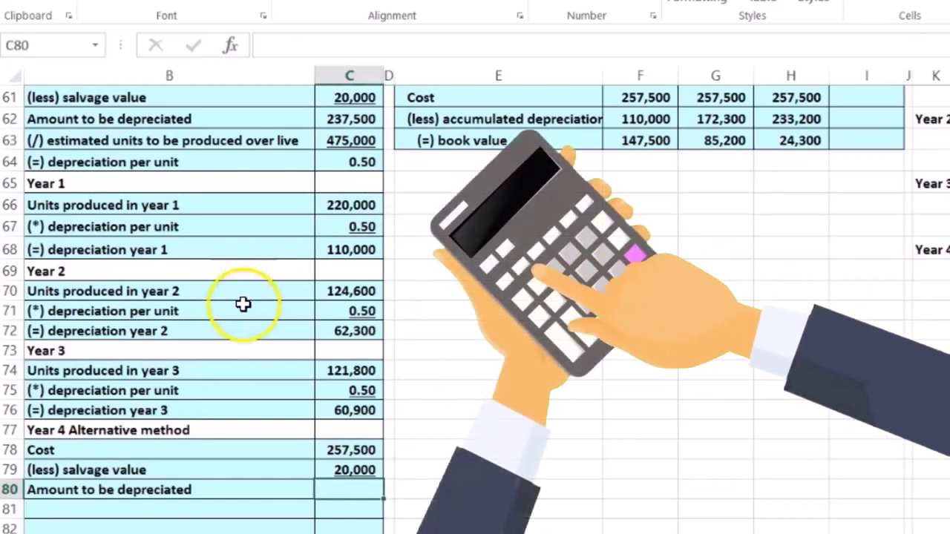
pyautogui.write('=')
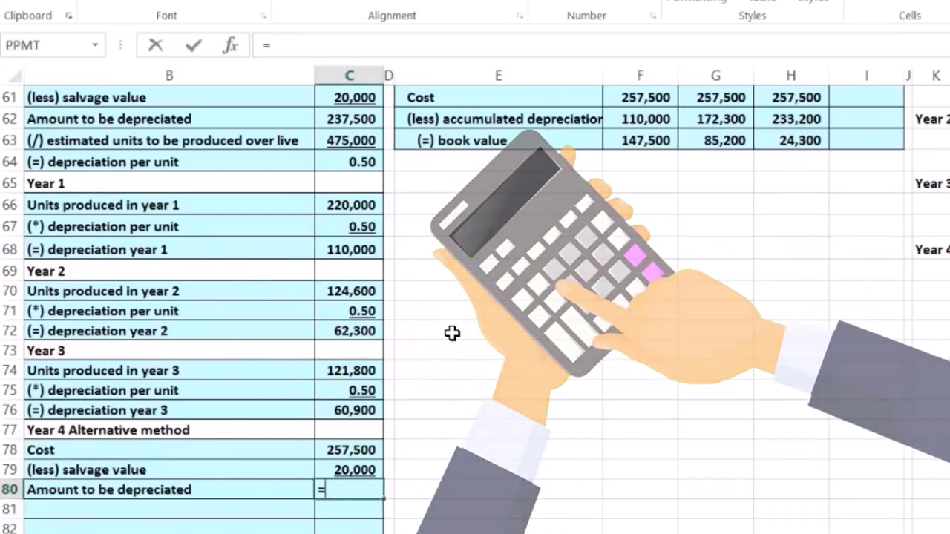
pyautogui.click(378, 450)
pyautogui.write('-')
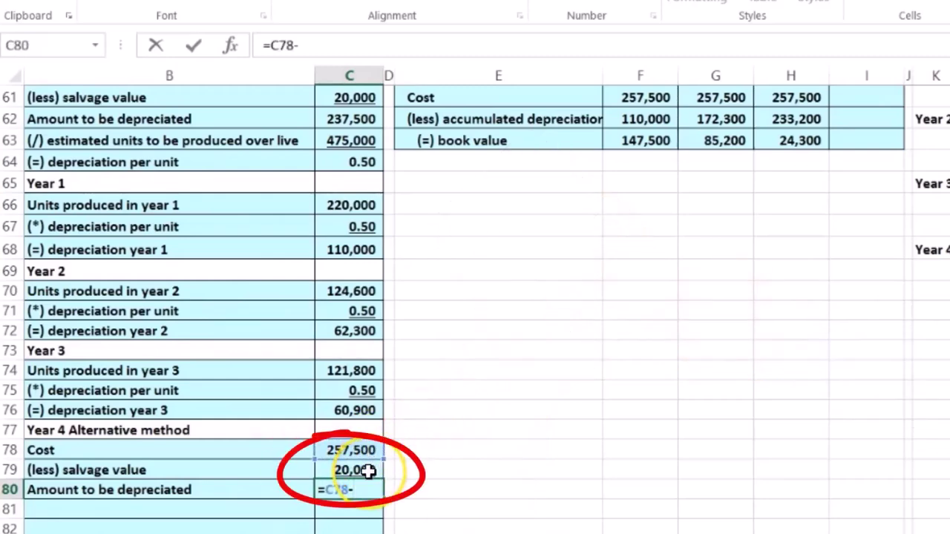
pyautogui.click(369, 470)
pyautogui.press('Return')
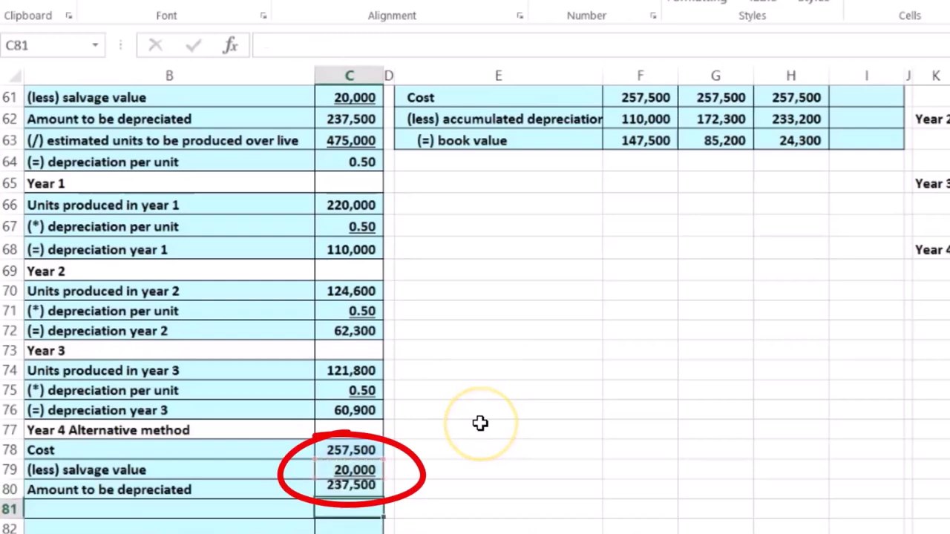
# Review the cost, salvage value and amount to be depreciated in C78:C80 of the Year 4 Alternative method
pyautogui.scroll(-2, 480, 423)
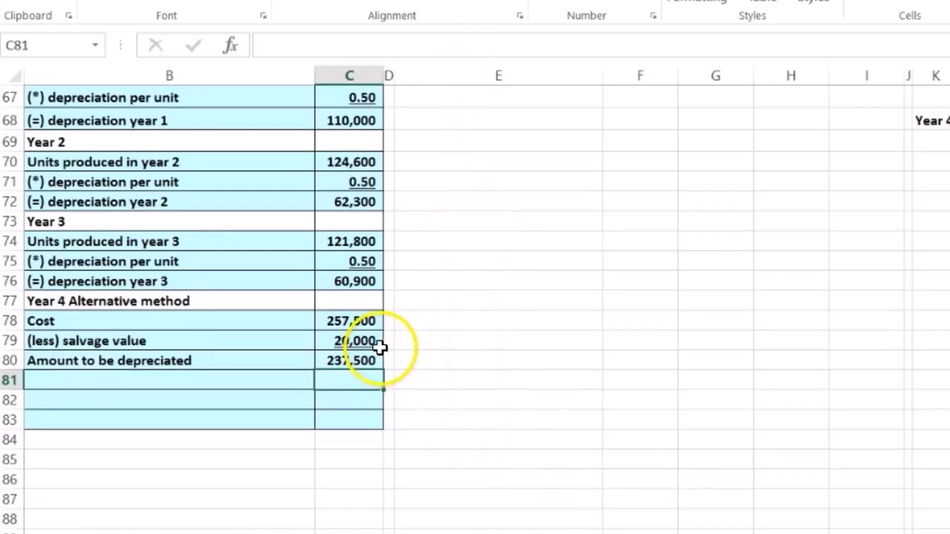
pyautogui.click(380, 346)
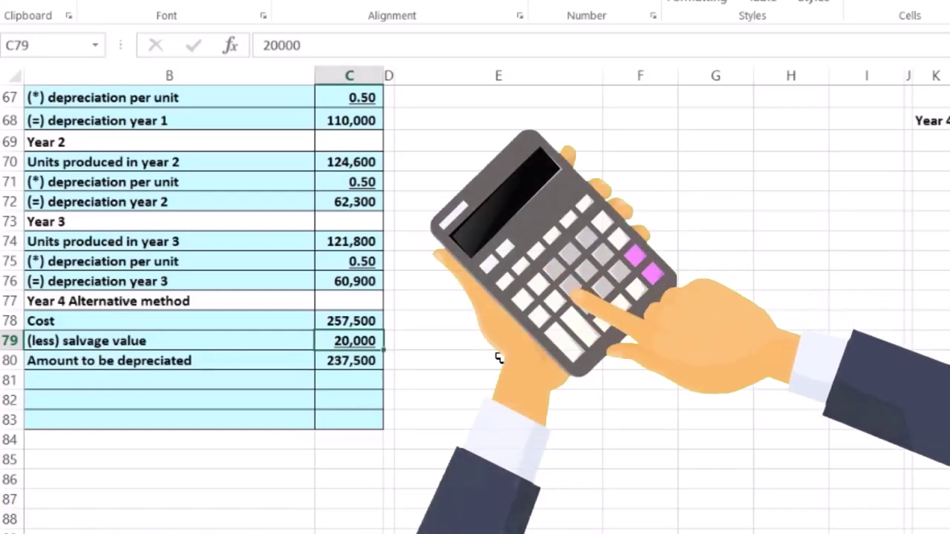
pyautogui.click(362, 366)
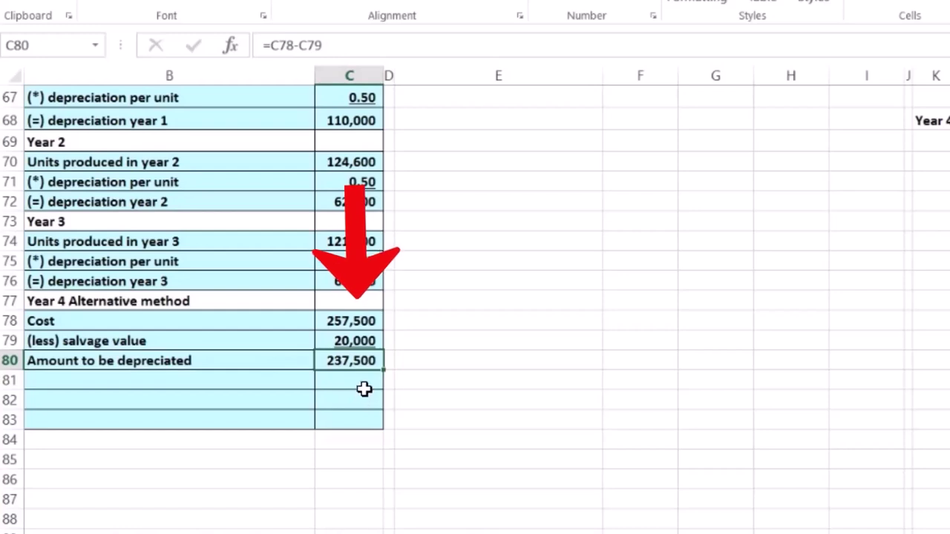
pyautogui.click(369, 322)
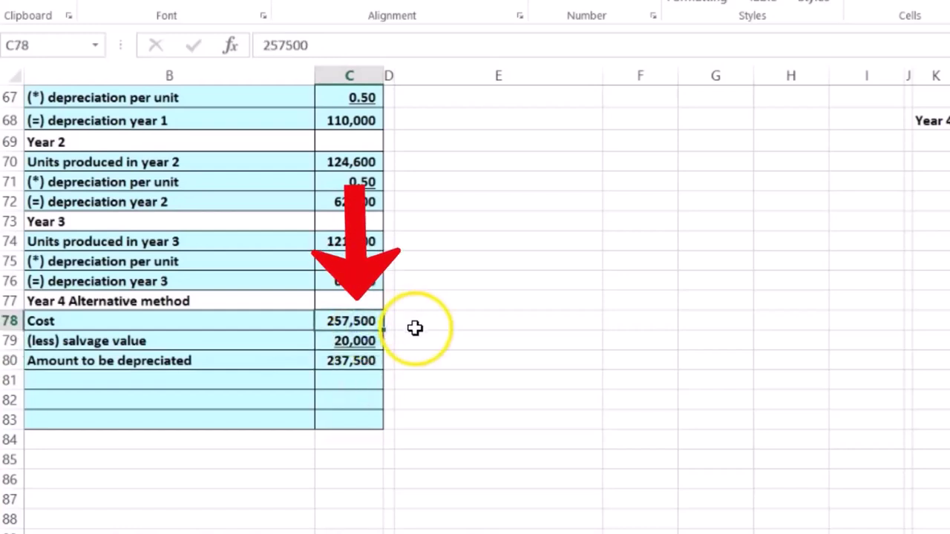
pyautogui.click(367, 369)
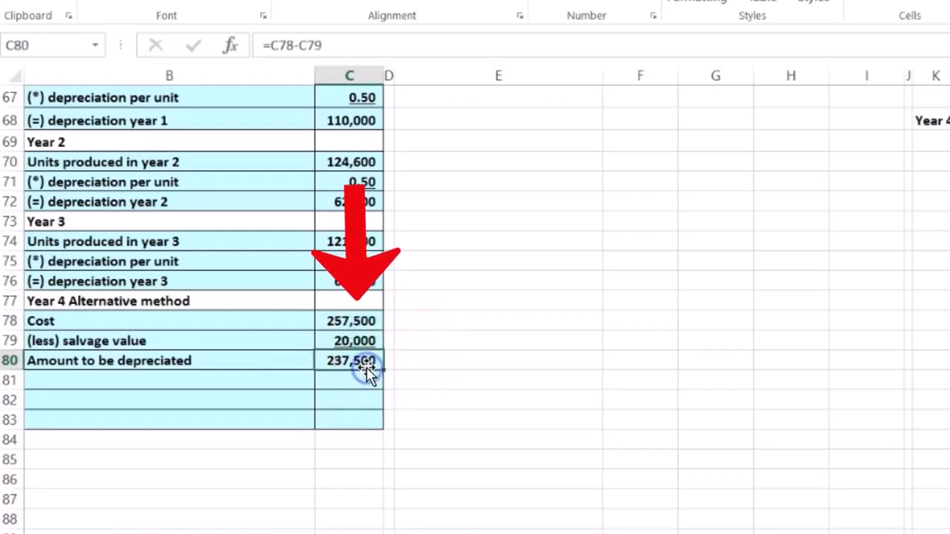
pyautogui.click(367, 343)
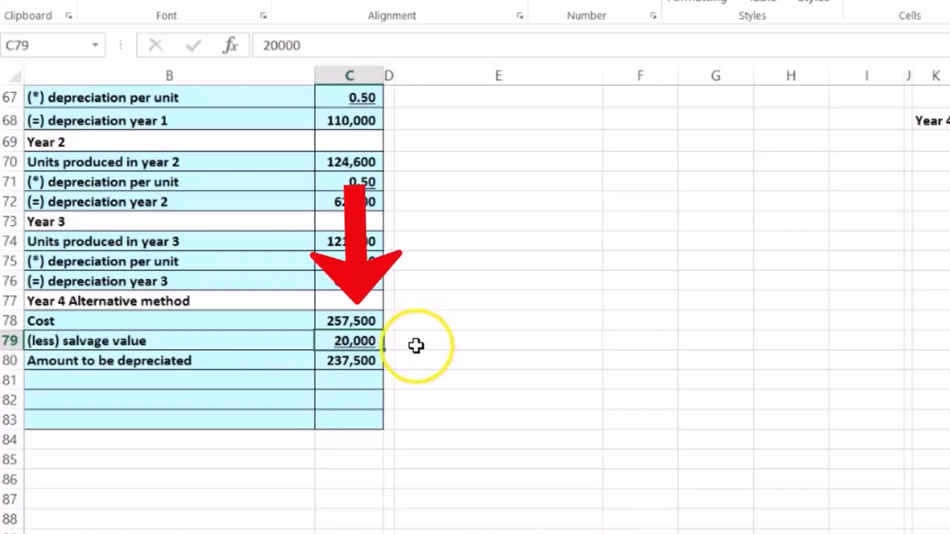
# Fill row 81 with the label "(less) accumulated depreciation to date" and the three years' depreciation total, =C68+C72+C76
pyautogui.click(211, 382)
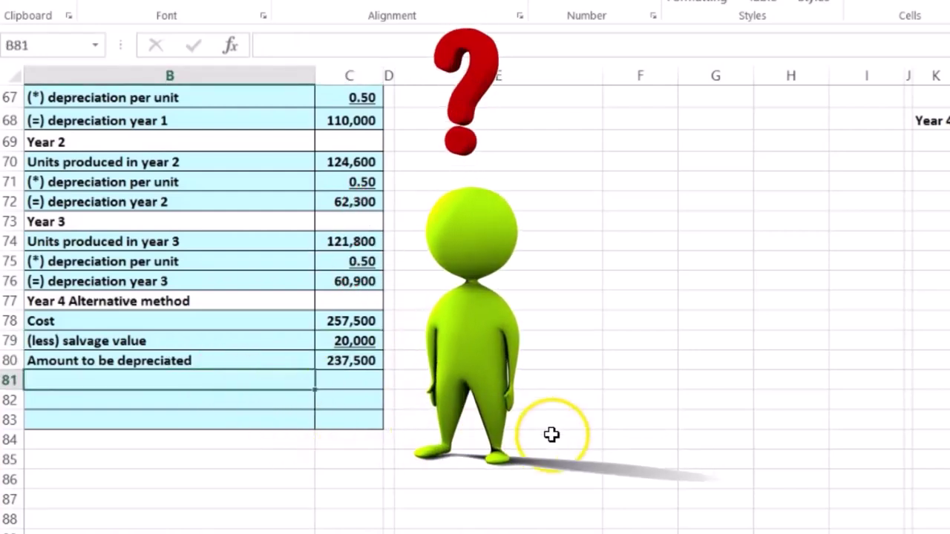
pyautogui.write('(less) accumulated depreciation to date')
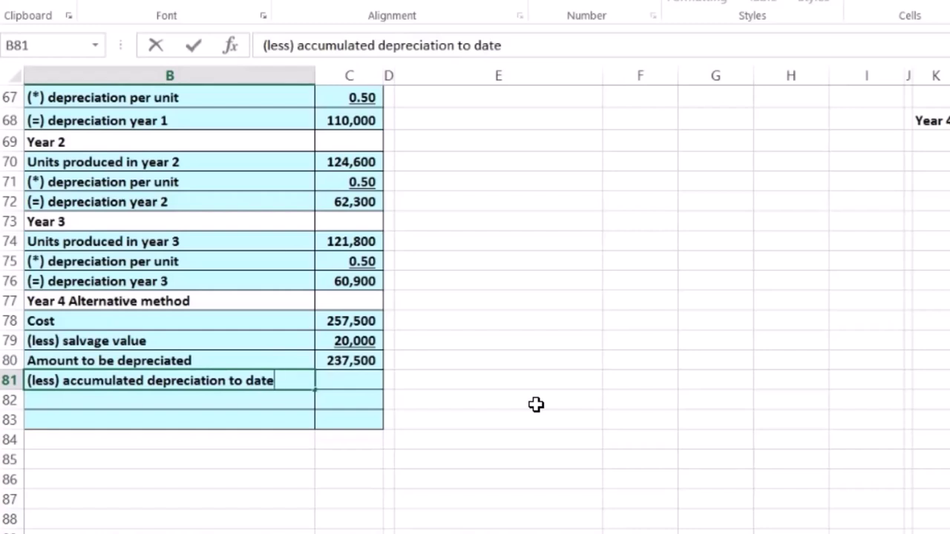
pyautogui.press('Tab')
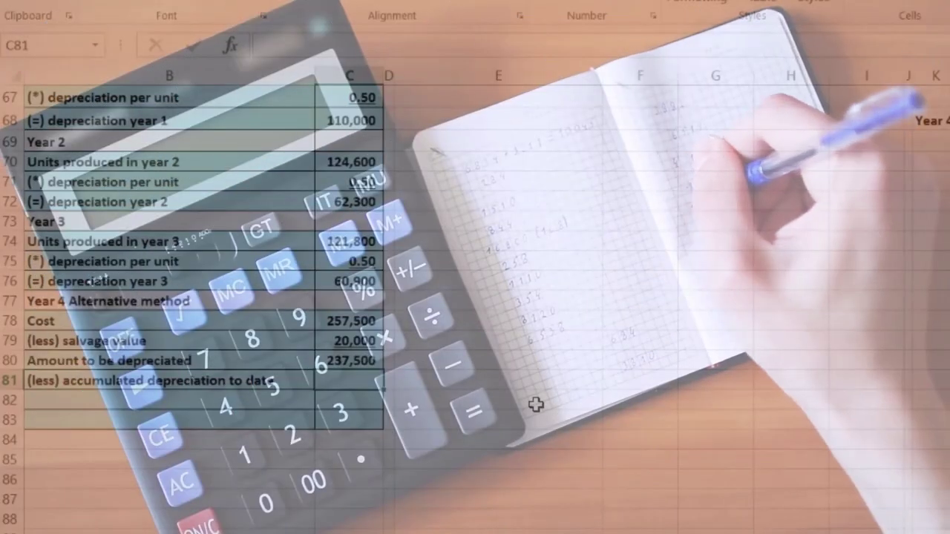
pyautogui.write('=')
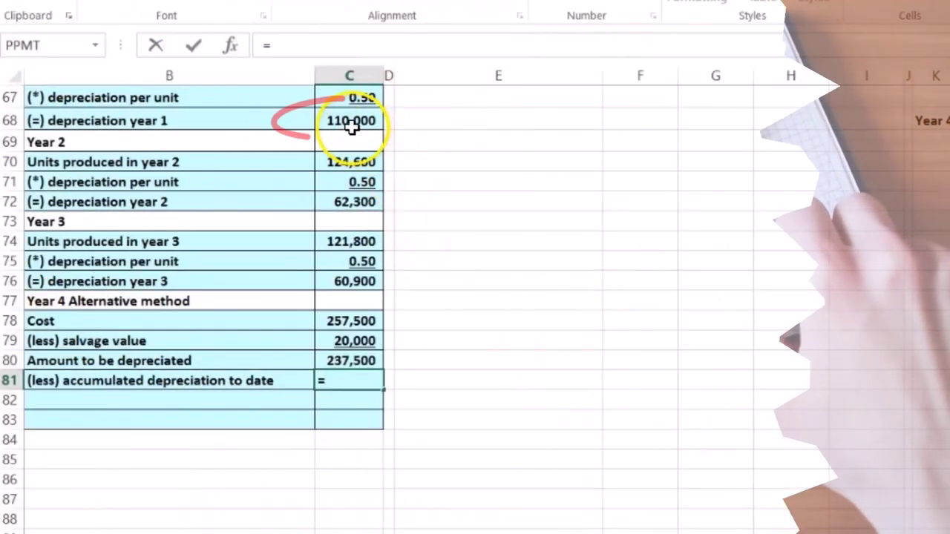
pyautogui.click(353, 128)
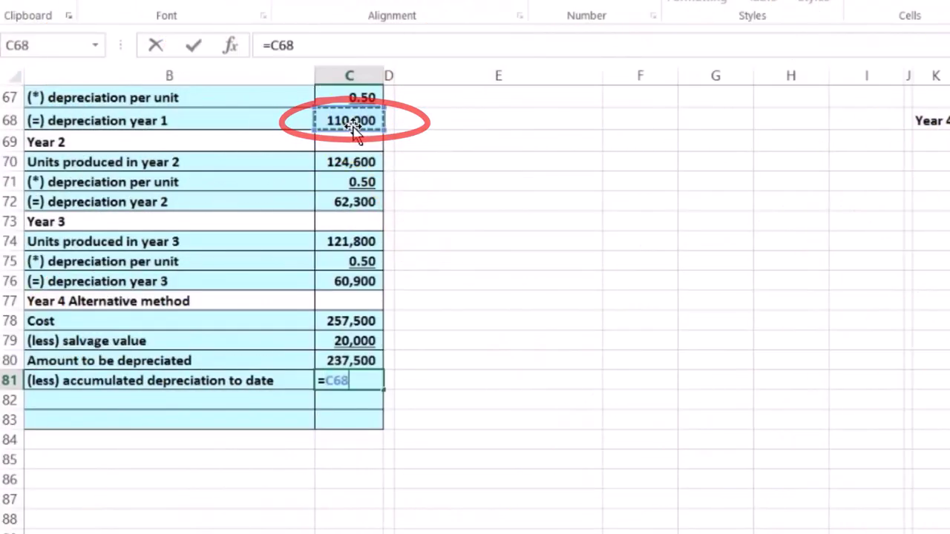
pyautogui.write('+')
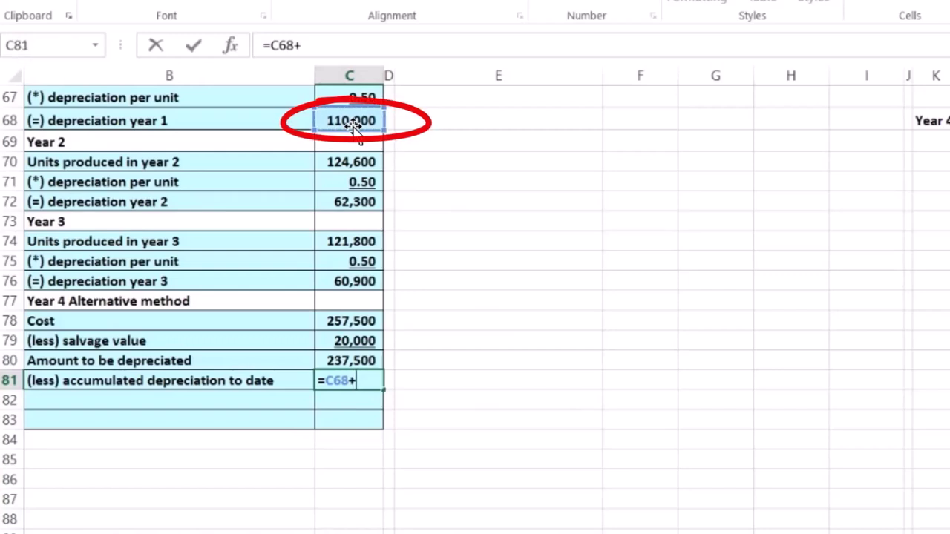
pyautogui.click(369, 201)
pyautogui.write('+')
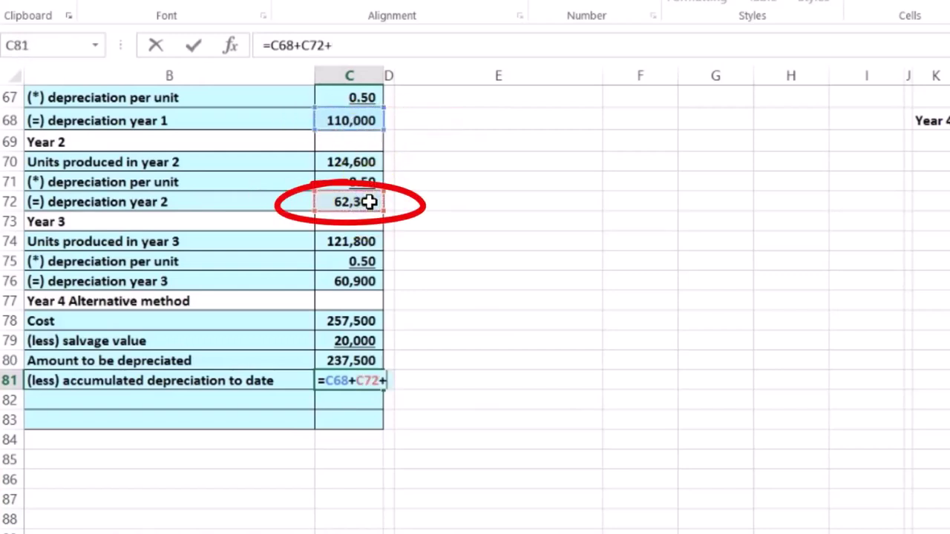
pyautogui.click(379, 280)
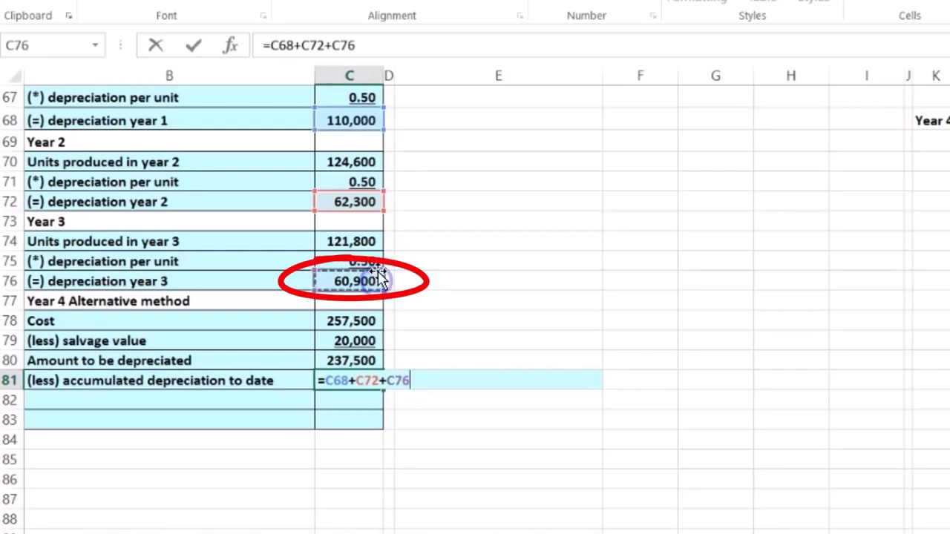
pyautogui.press('Return')
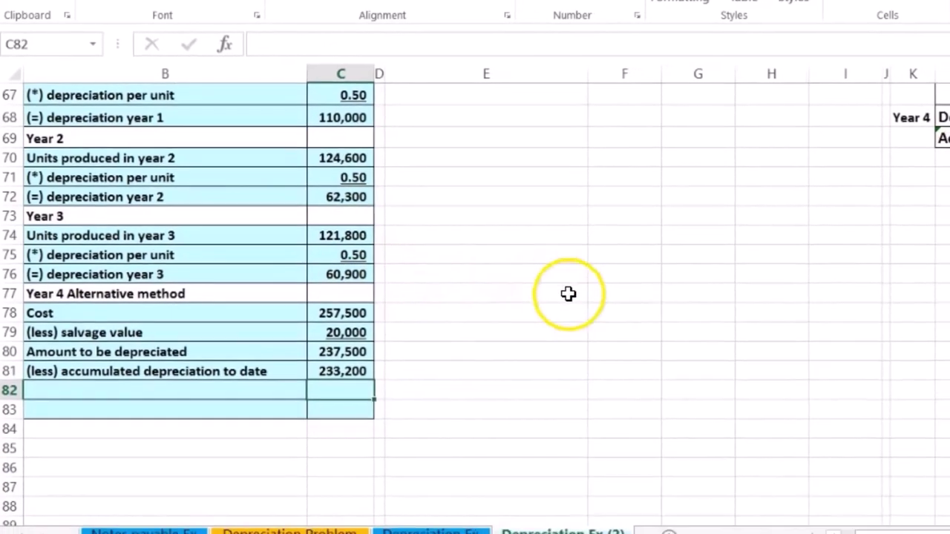
# Compare the Year 3 accumulated depreciation in H62 with the sum of the yearly depreciation in F59:H59
pyautogui.scroll(4, 556, 292)
pyautogui.moveTo(719, 199); pyautogui.dragTo(700, 245)
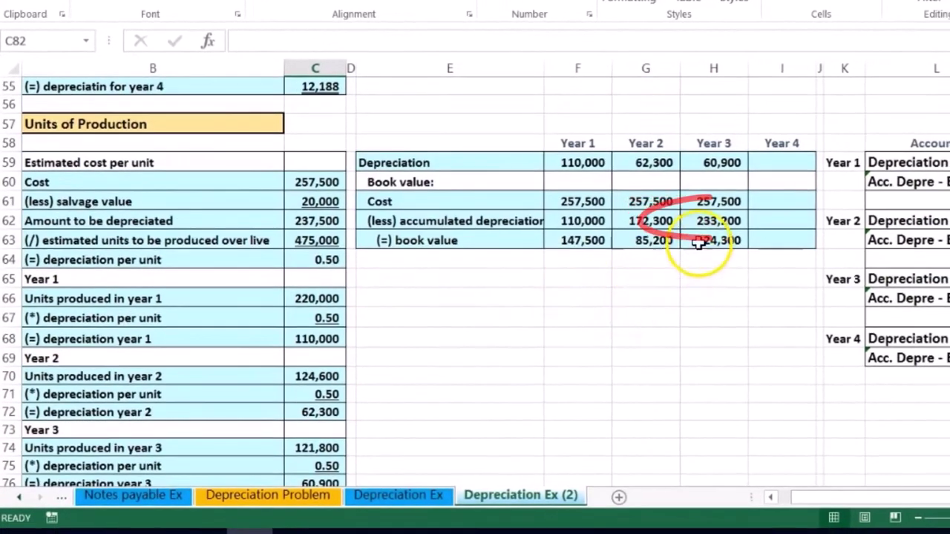
pyautogui.click(706, 221)
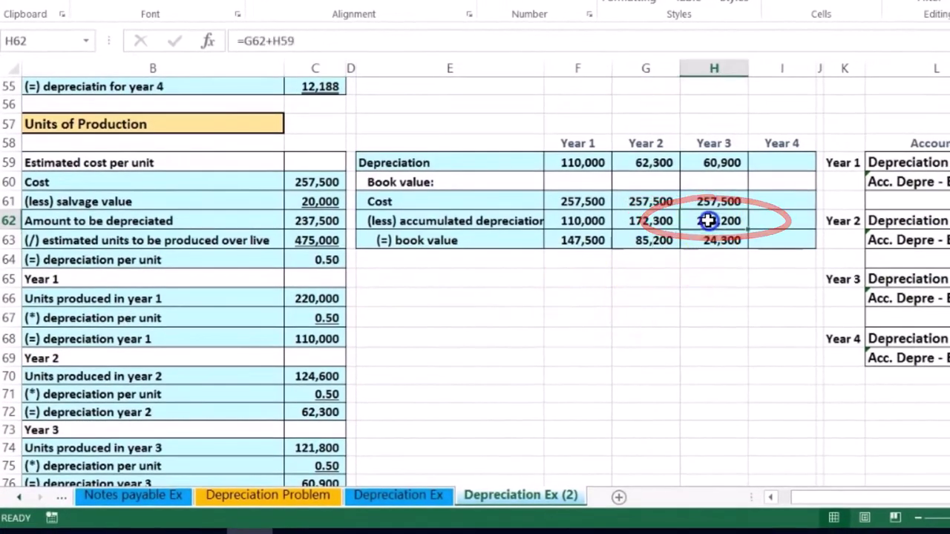
pyautogui.moveTo(584, 163); pyautogui.dragTo(694, 165)
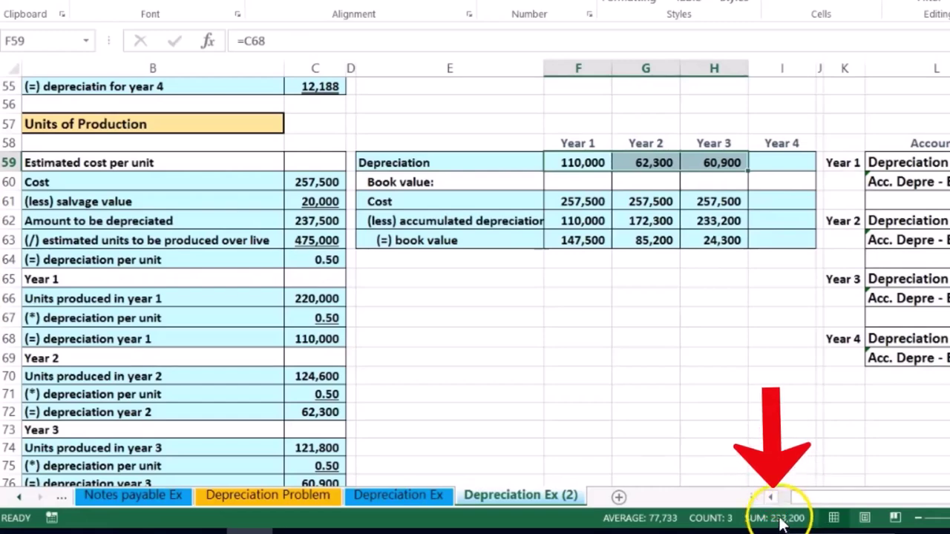
# Fill row 82 with the label "(=) depreciation year 4" and the formula =C80-C81
pyautogui.scroll(-4, 465, 388)
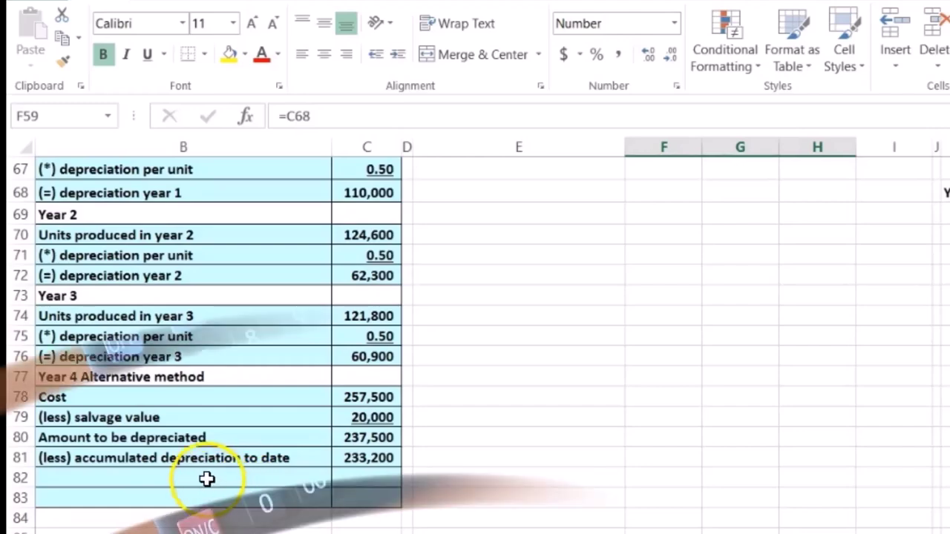
pyautogui.click(199, 464)
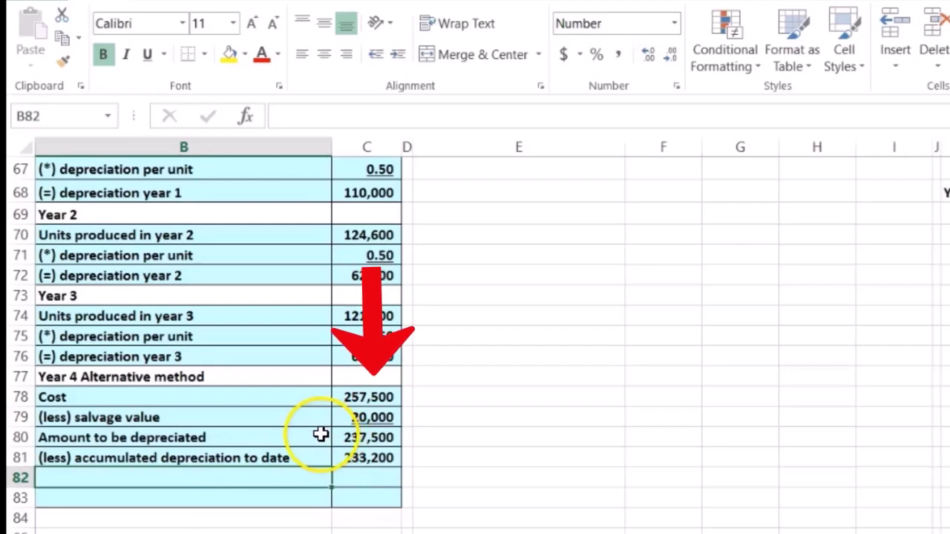
pyautogui.write('D')
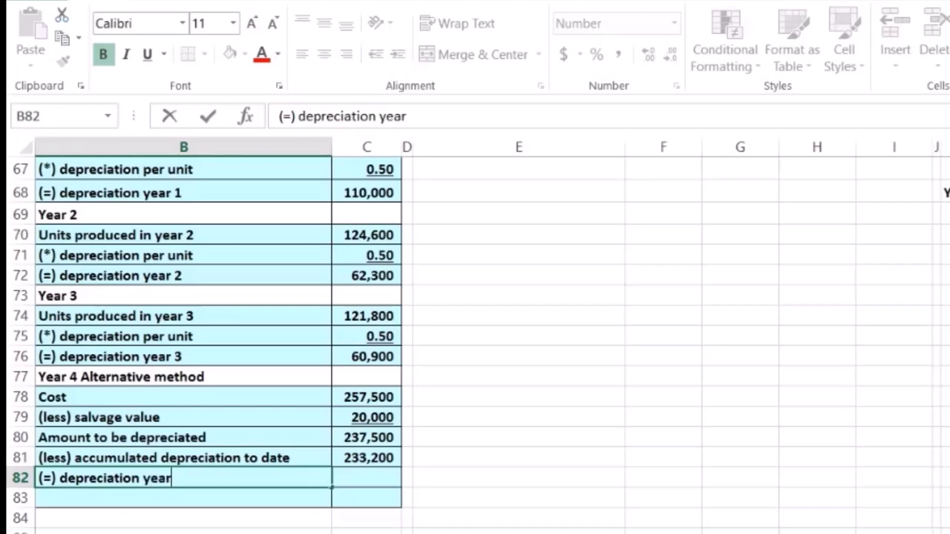
pyautogui.press('Tab')
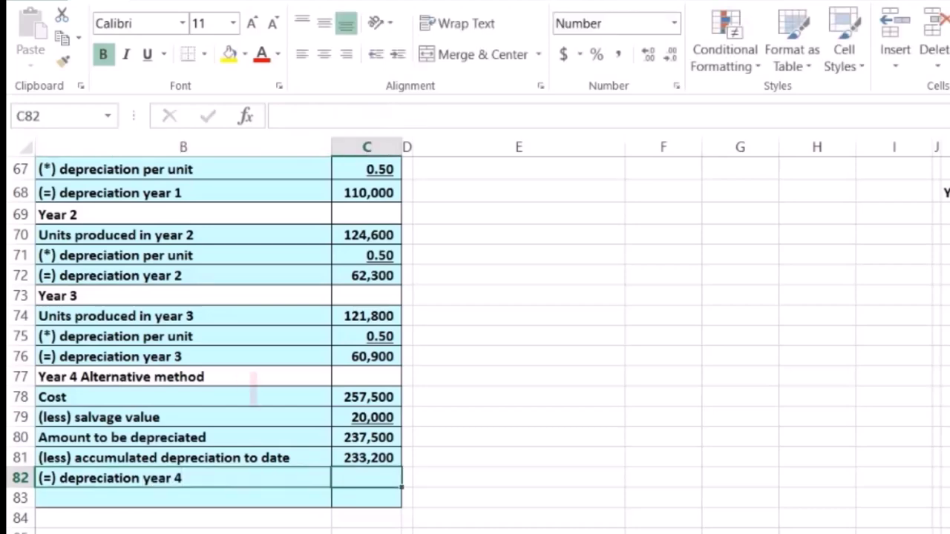
pyautogui.write('=')
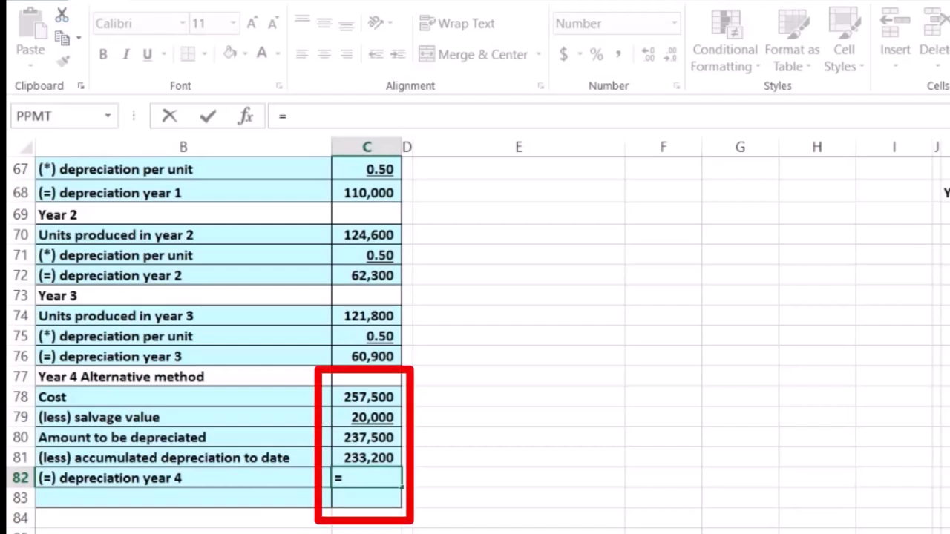
pyautogui.click(380, 439)
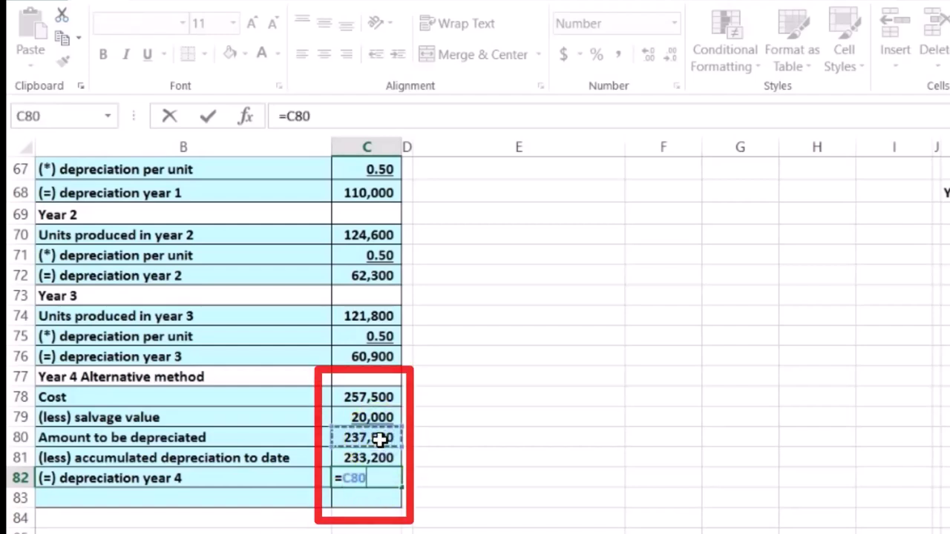
pyautogui.write('-')
pyautogui.click(383, 458)
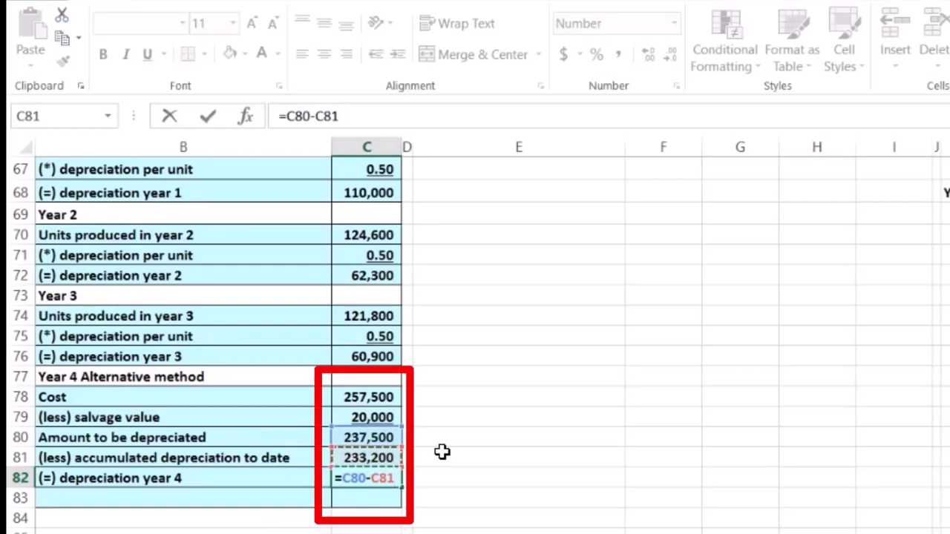
pyautogui.press('Return')
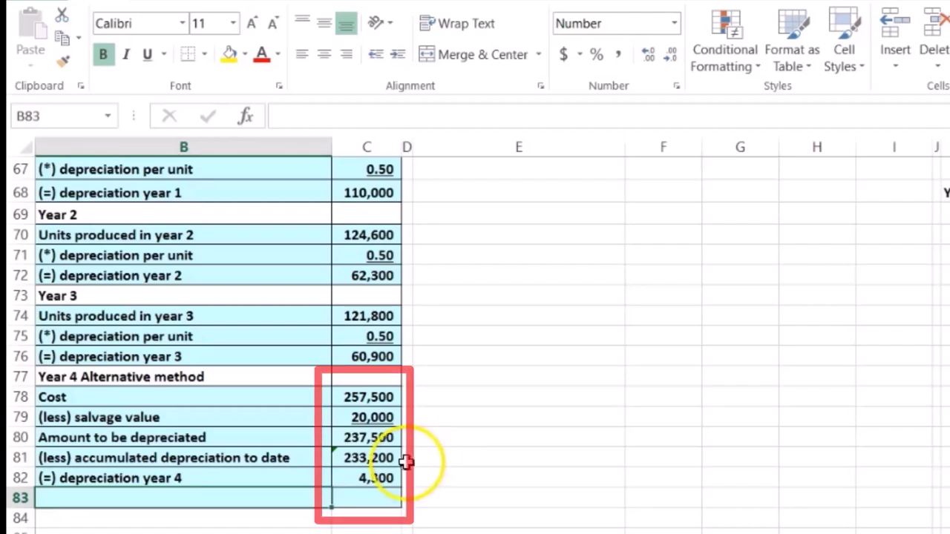
# Underline the accumulated depreciation in C81 and double underline the year 4 depreciation in C82
pyautogui.click(383, 459)
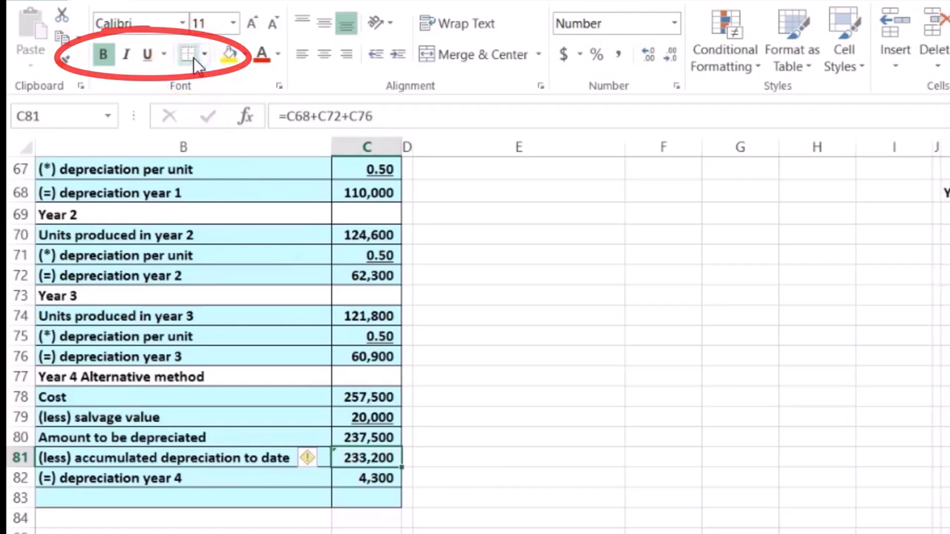
pyautogui.click(148, 55)
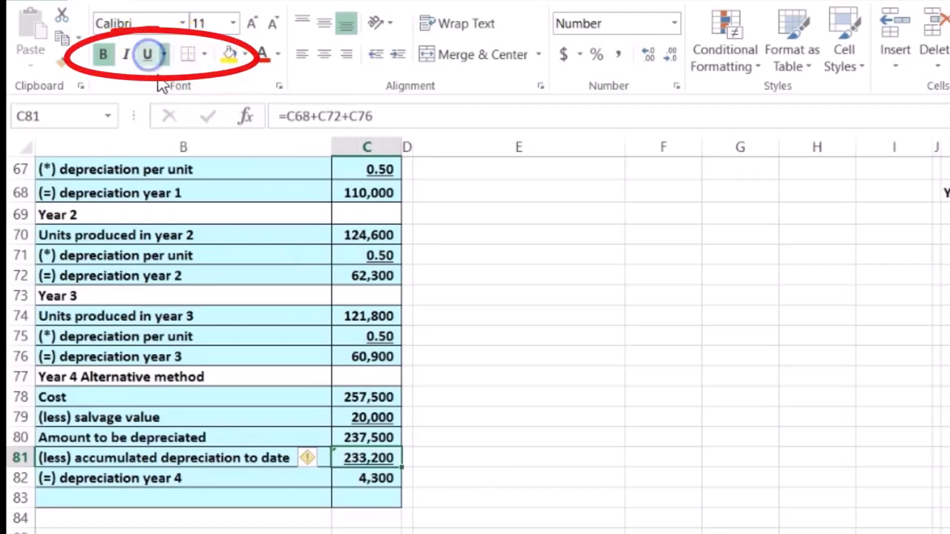
pyautogui.click(299, 484)
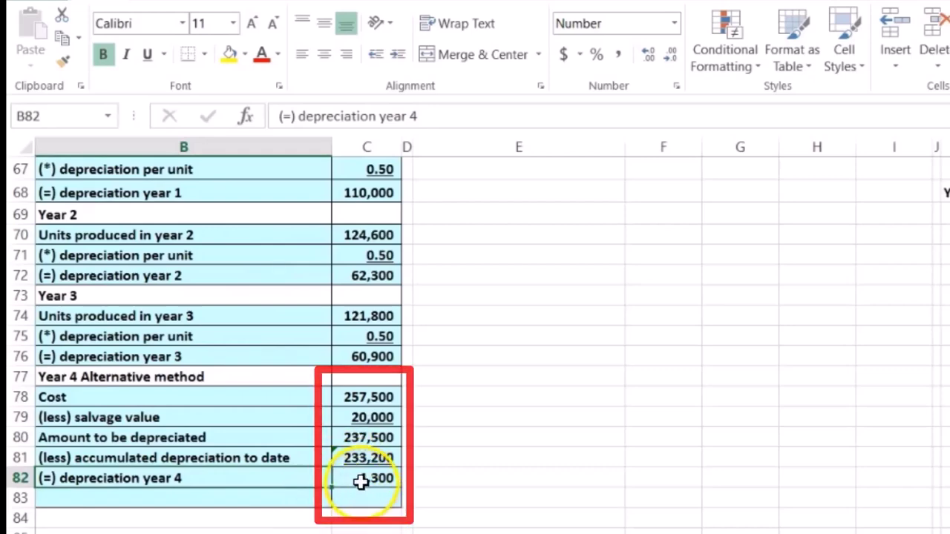
pyautogui.click(361, 482)
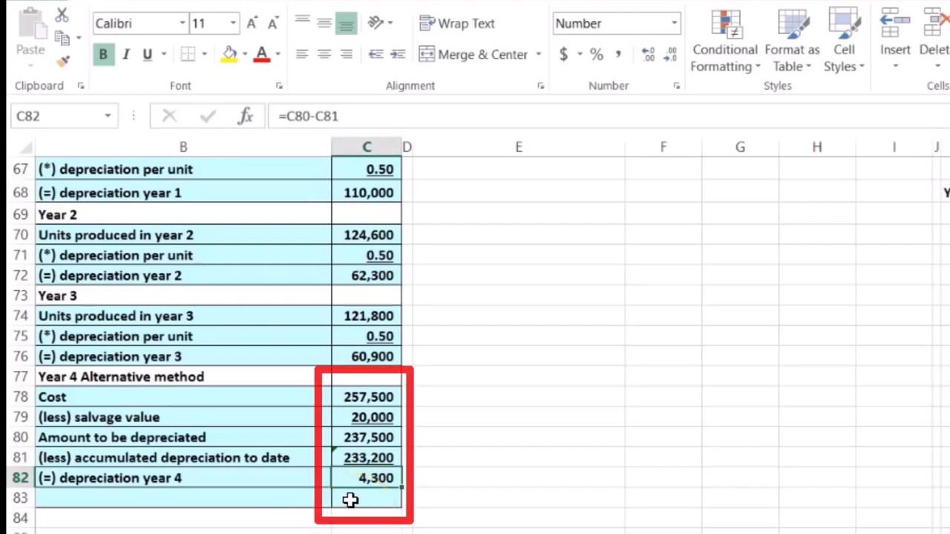
pyautogui.click(164, 65)
pyautogui.click(166, 106)
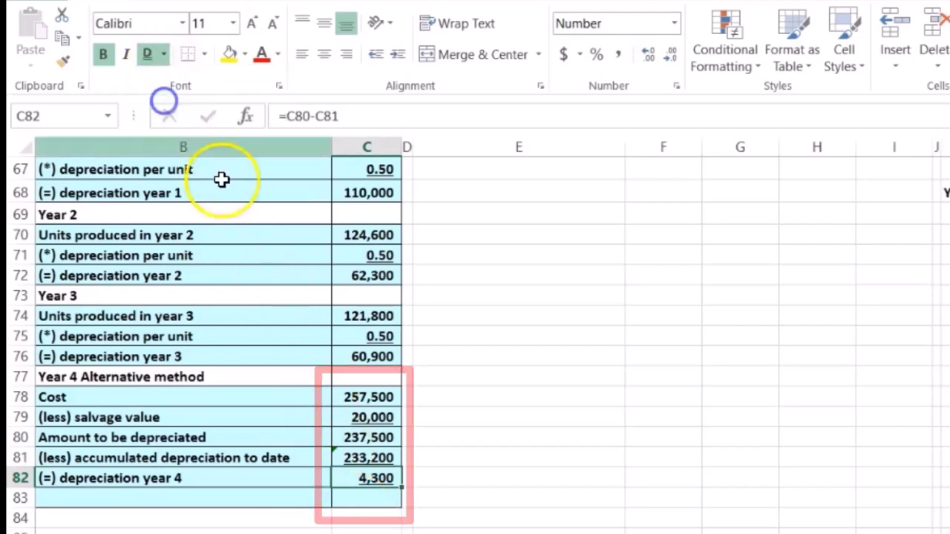
# Double underline the depreciation results for years 3, 2 and 1 in C76, C72 and C68
pyautogui.click(342, 356)
pyautogui.click(147, 54)
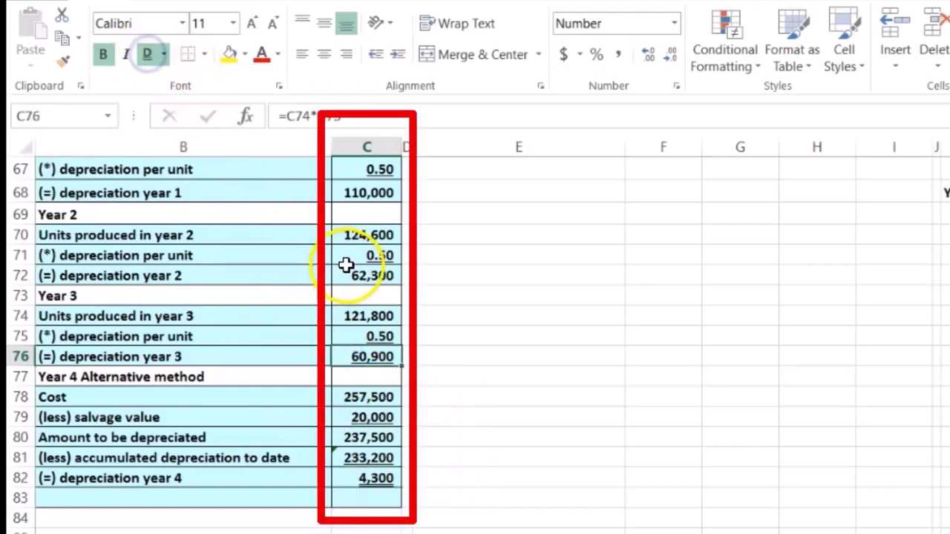
pyautogui.click(350, 275)
pyautogui.click(149, 56)
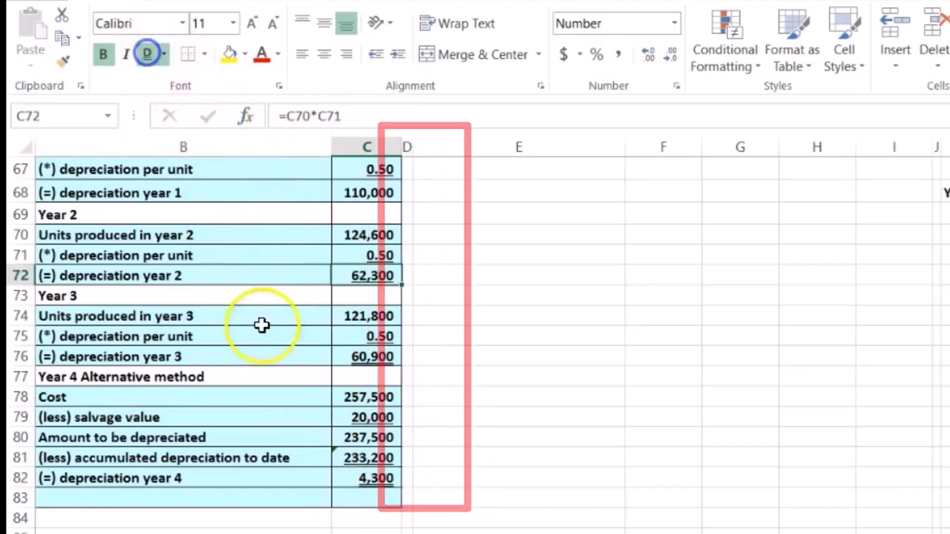
pyautogui.scroll(1, 274, 369)
pyautogui.scroll(1, 339, 356)
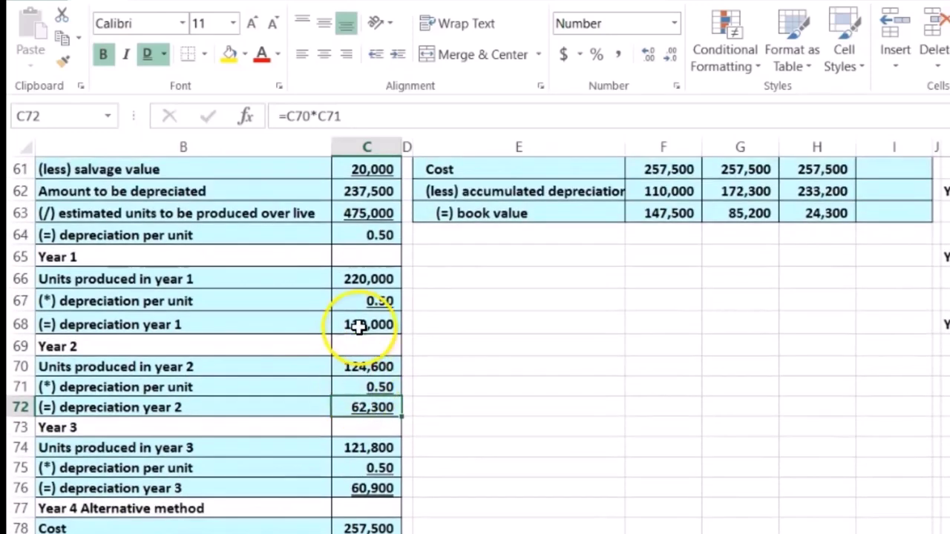
pyautogui.click(357, 324)
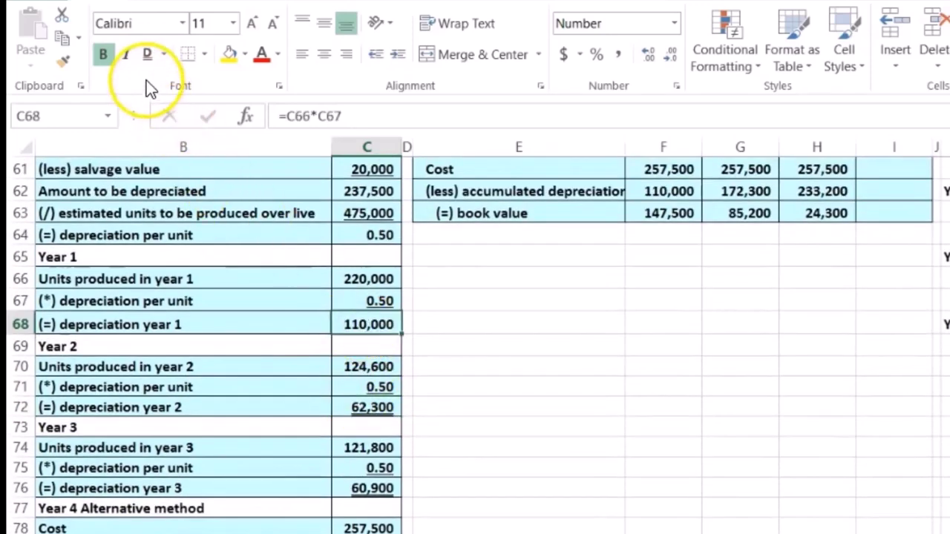
pyautogui.click(315, 429)
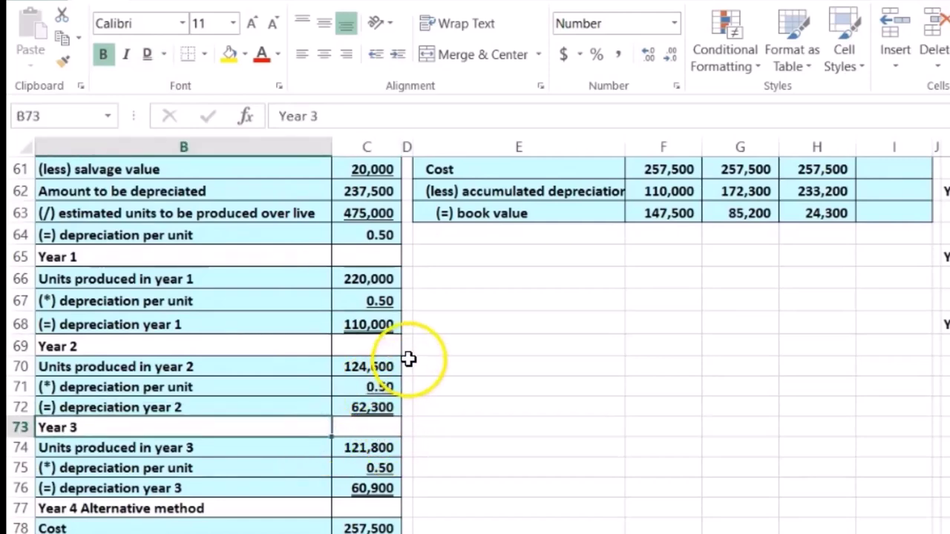
# Link the Year 4 depreciation cell I59 to the alternative method result in C82
pyautogui.scroll(2, 690, 399)
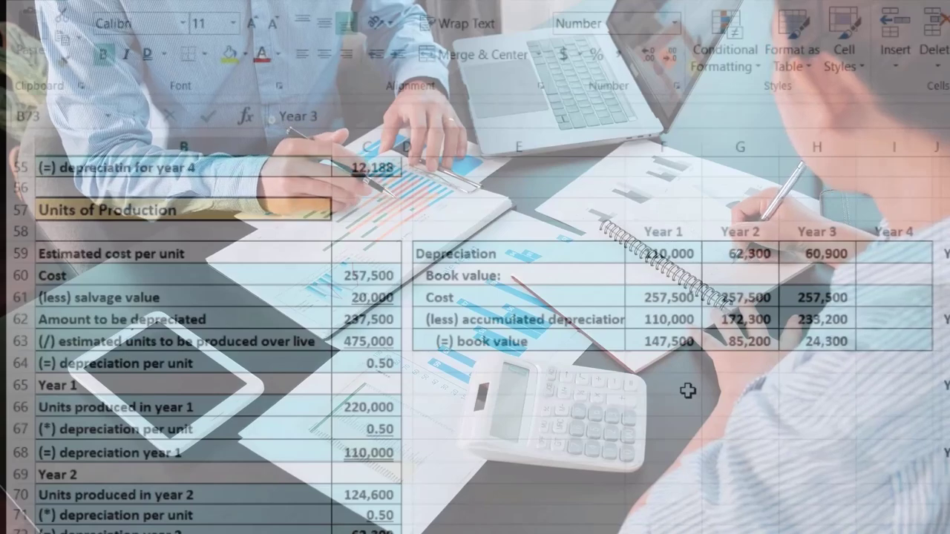
pyautogui.click(907, 254)
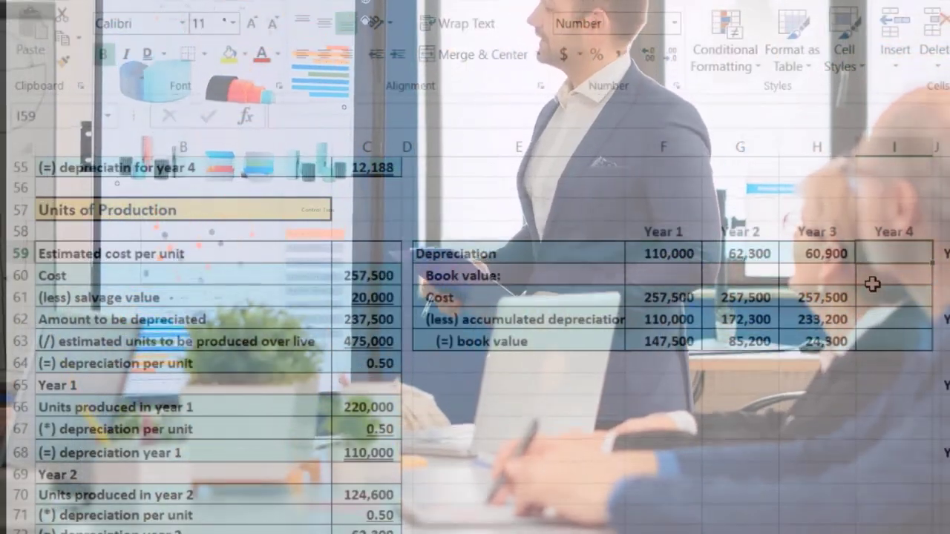
pyautogui.write('=')
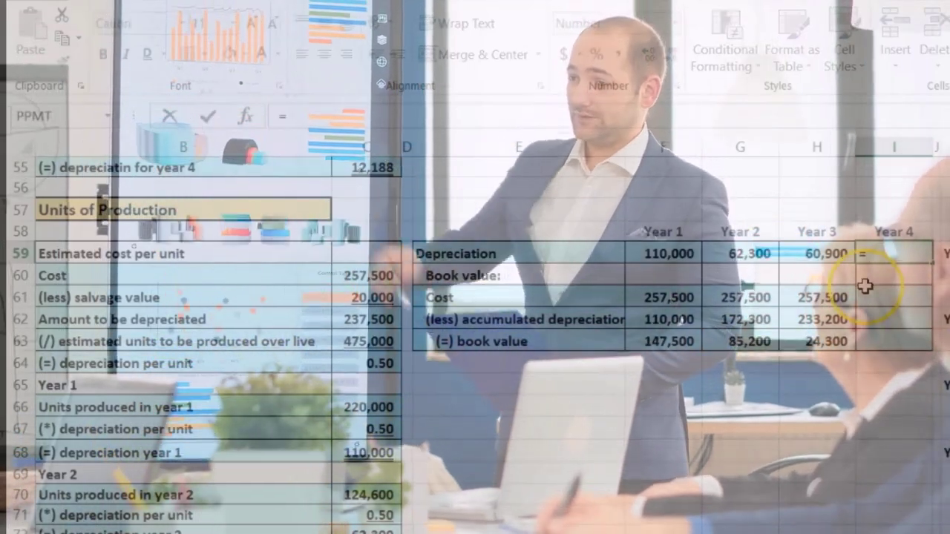
pyautogui.scroll(-2, 599, 468)
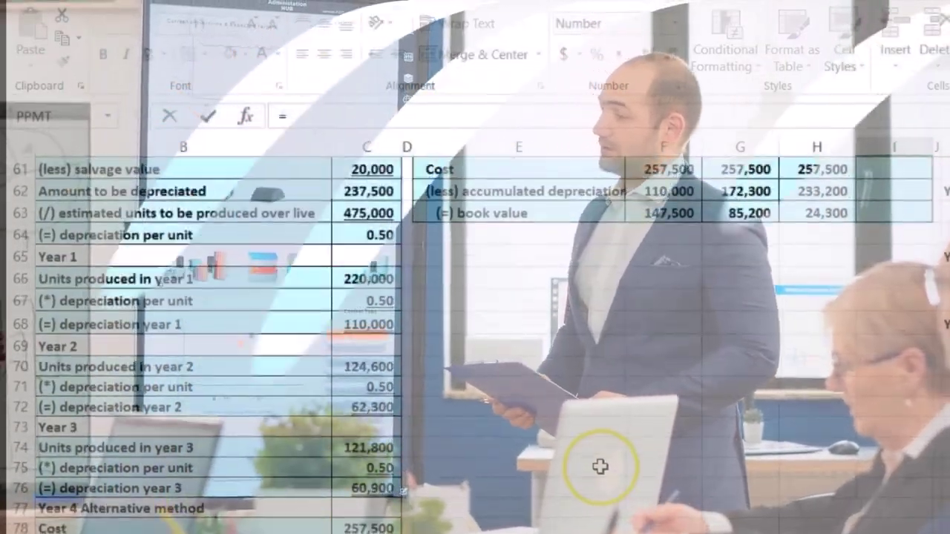
pyautogui.scroll(-1, 599, 468)
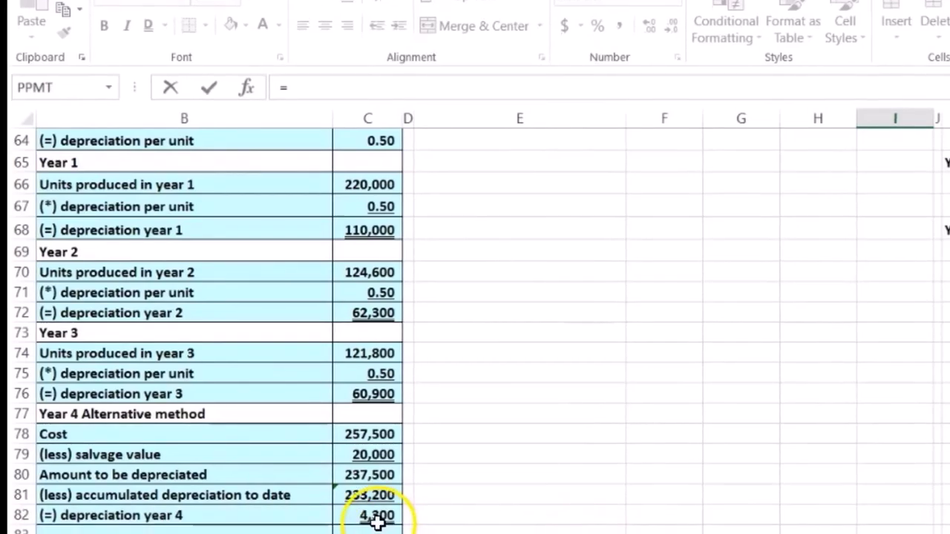
pyautogui.click(371, 511)
pyautogui.press('Return')
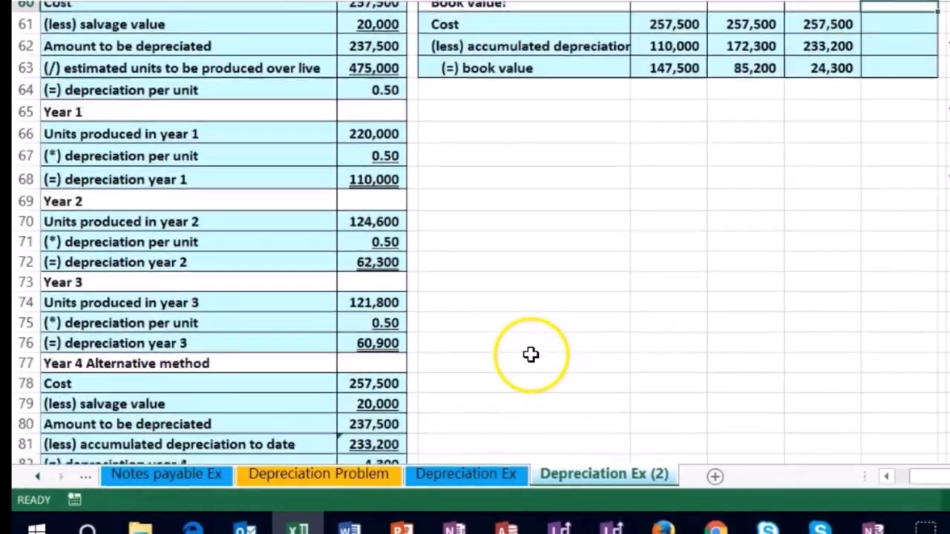
# Bring the equipment cost into Year 4 cell I61 by reference and calculate its accumulated depreciation in I62 with =H62+I59
pyautogui.scroll(2, 520, 348)
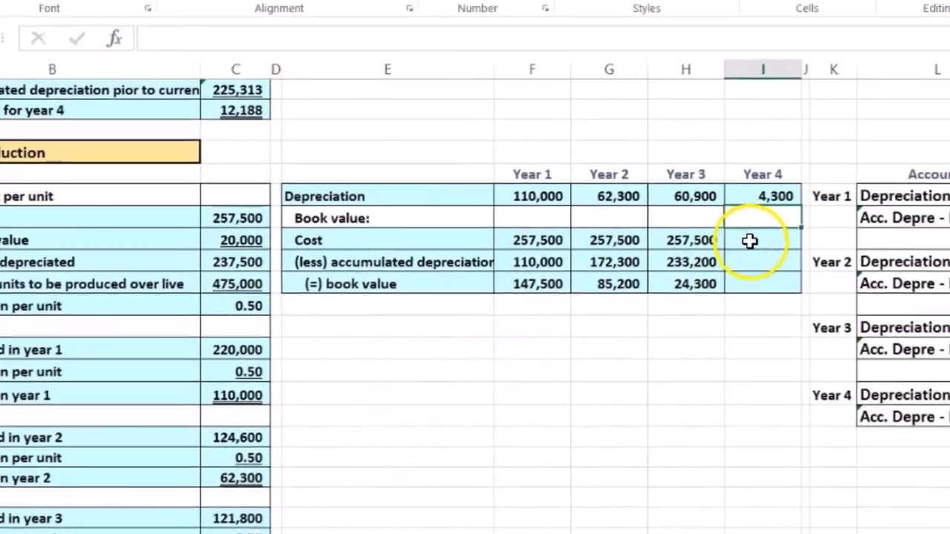
pyautogui.click(883, 160)
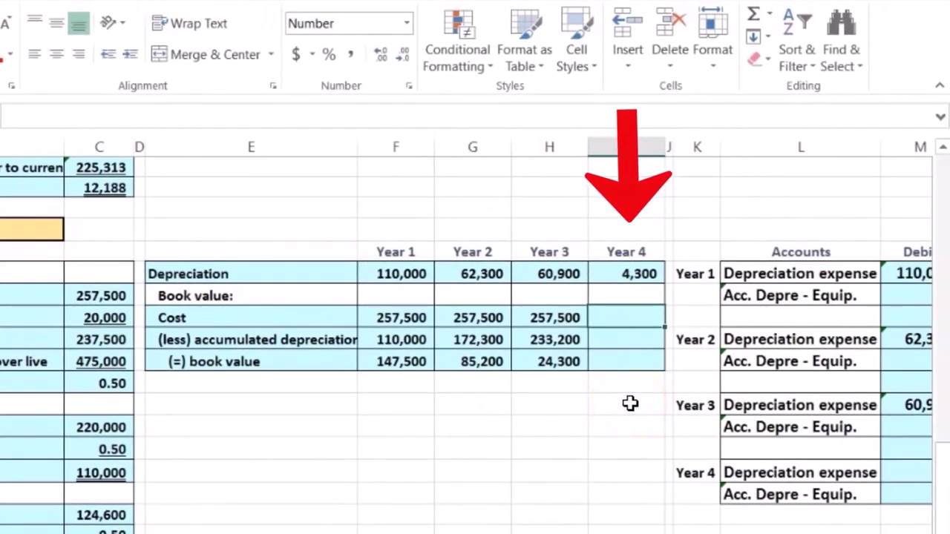
pyautogui.write('=')
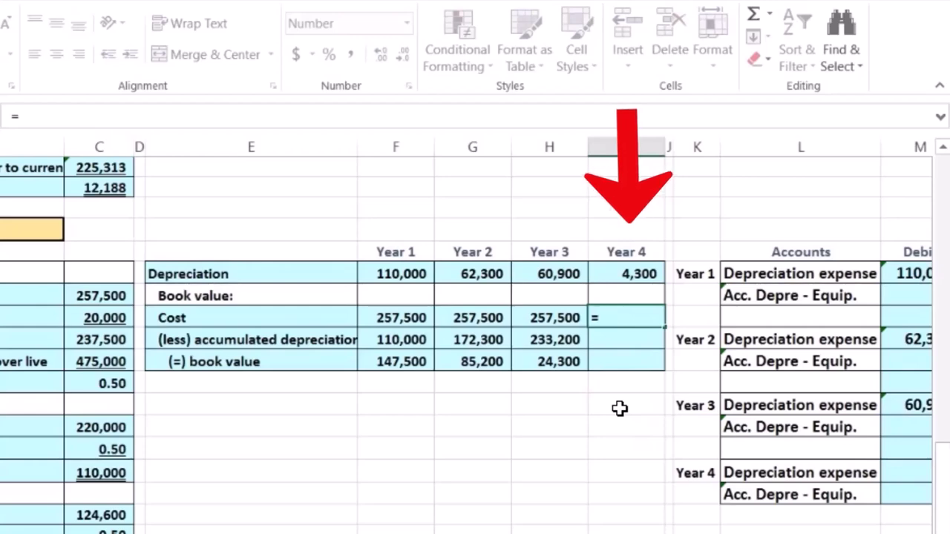
pyautogui.press('Return')
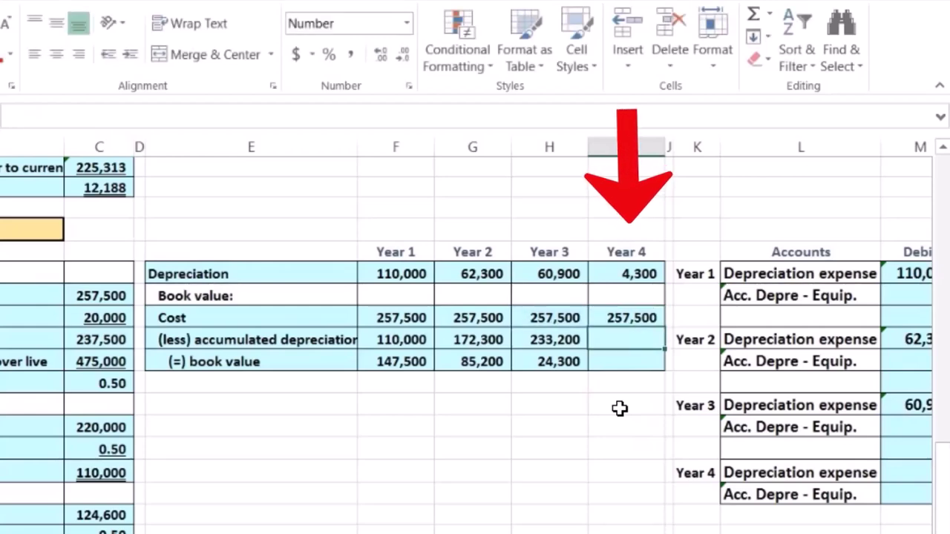
pyautogui.write('=')
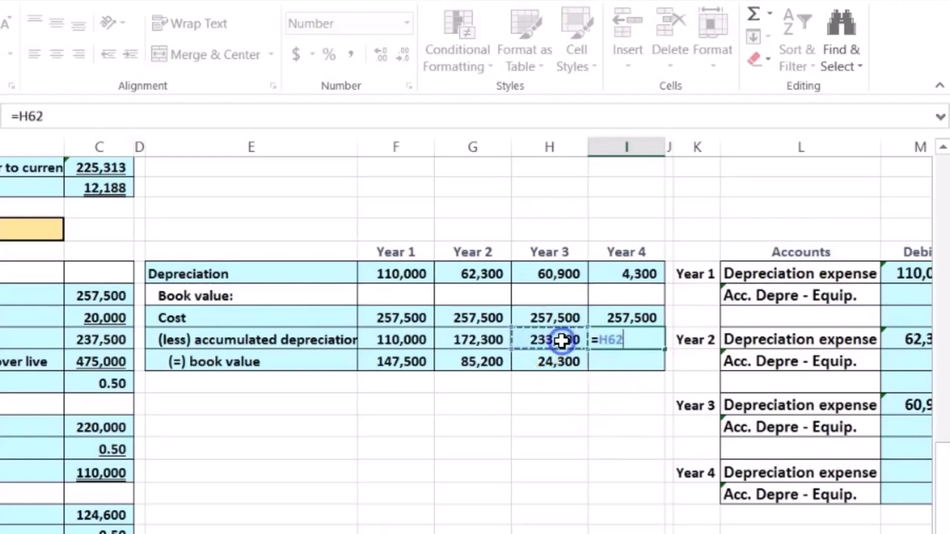
pyautogui.write('+')
pyautogui.click(627, 279)
pyautogui.press('Return')
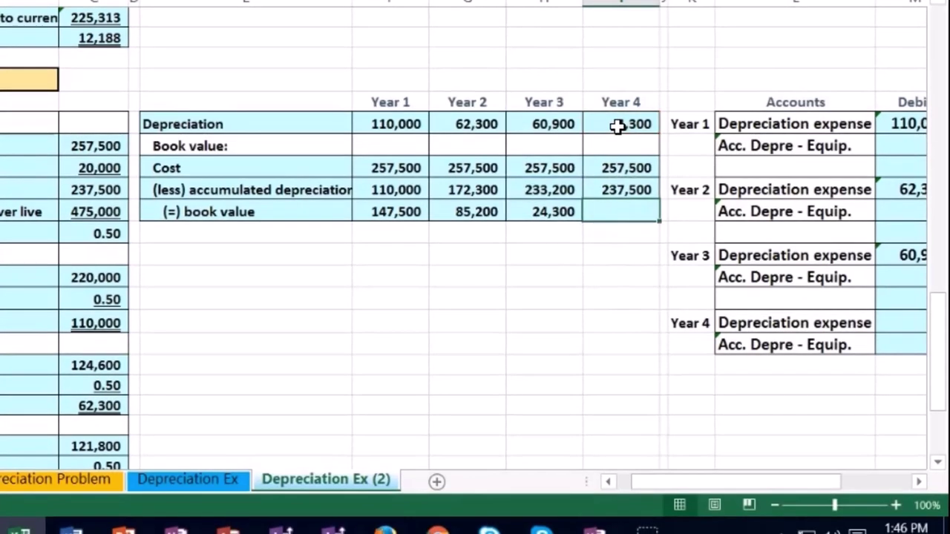
# Check the sum of the four years' depreciation in F59:I59 and calculate the Year 4 book value with =I61-I62
pyautogui.moveTo(399, 124); pyautogui.dragTo(610, 126)
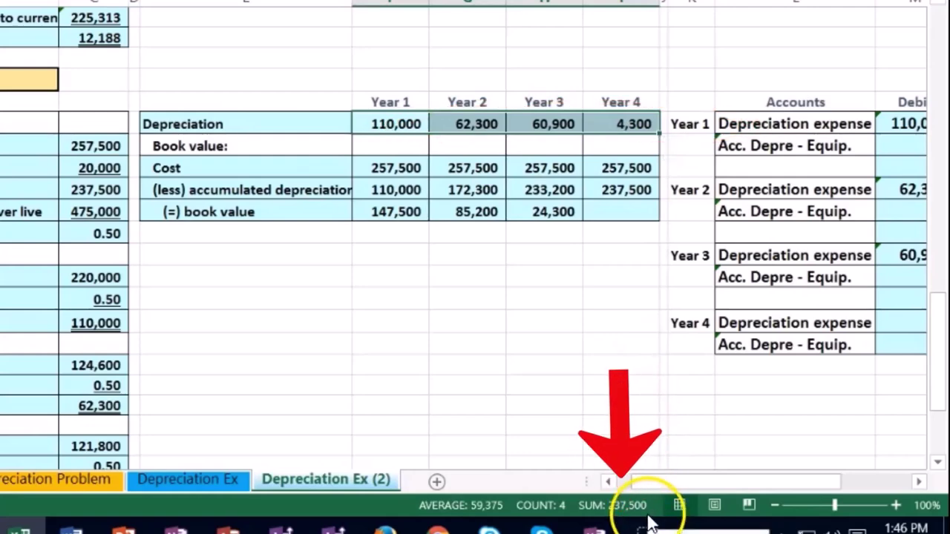
pyautogui.click(628, 209)
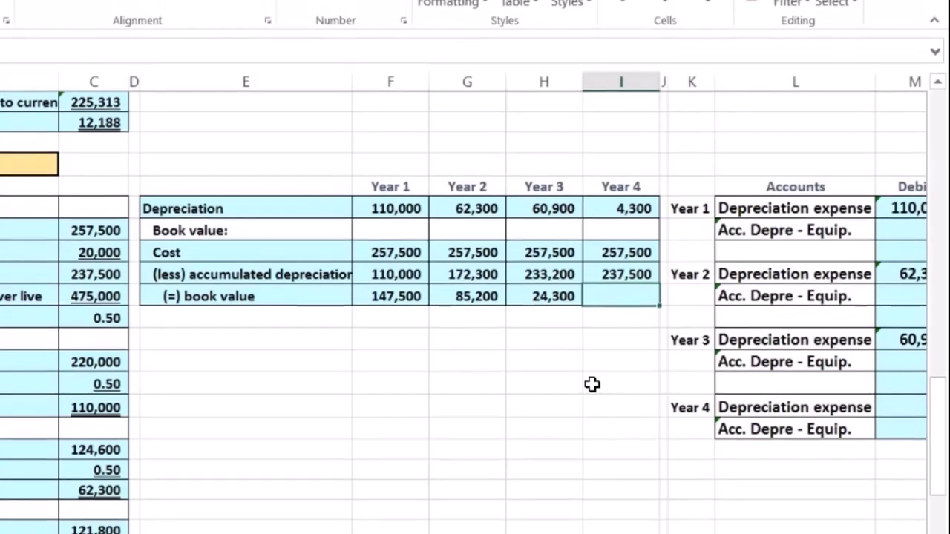
pyautogui.write('=')
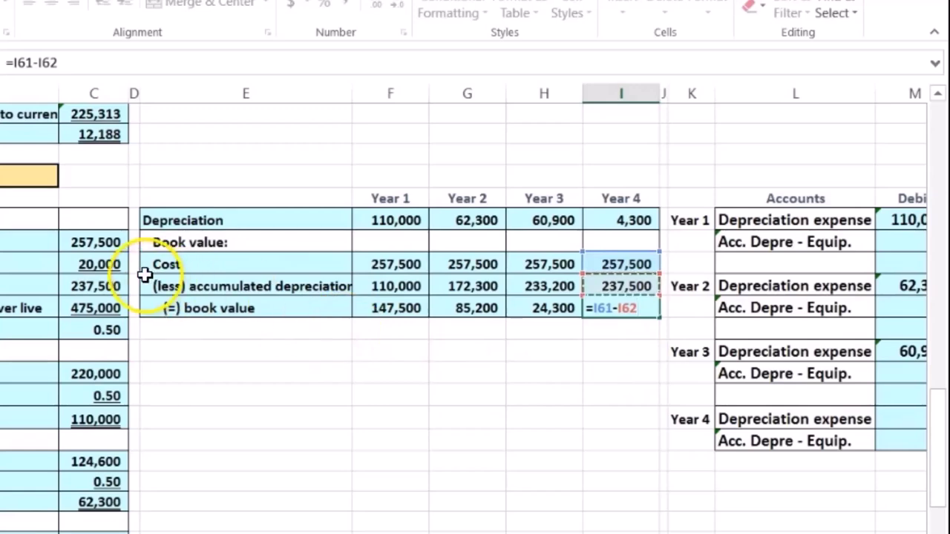
pyautogui.press('Return')
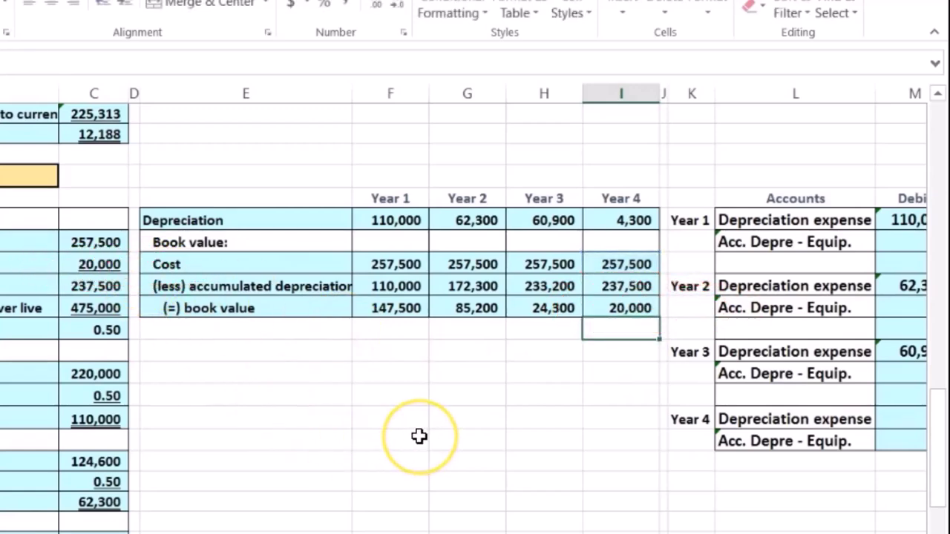
# Examine the Year 4 equipment, accumulated depreciation, revenue and owner capital formula in the Units of Production trial balance
pyautogui.press('Right')
pyautogui.press('Right')
pyautogui.press('Right')
pyautogui.press('Right')
pyautogui.press('Right')
pyautogui.press('Right')
pyautogui.press('Right')
pyautogui.press('Right')
pyautogui.press('Right')
pyautogui.press('Right')
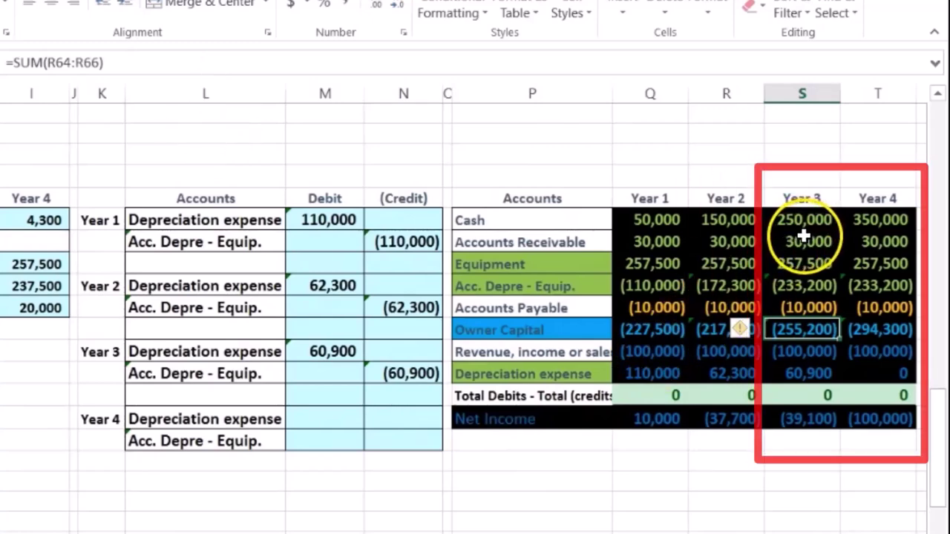
pyautogui.click(875, 263)
pyautogui.moveTo(876, 264); pyautogui.dragTo(873, 282)
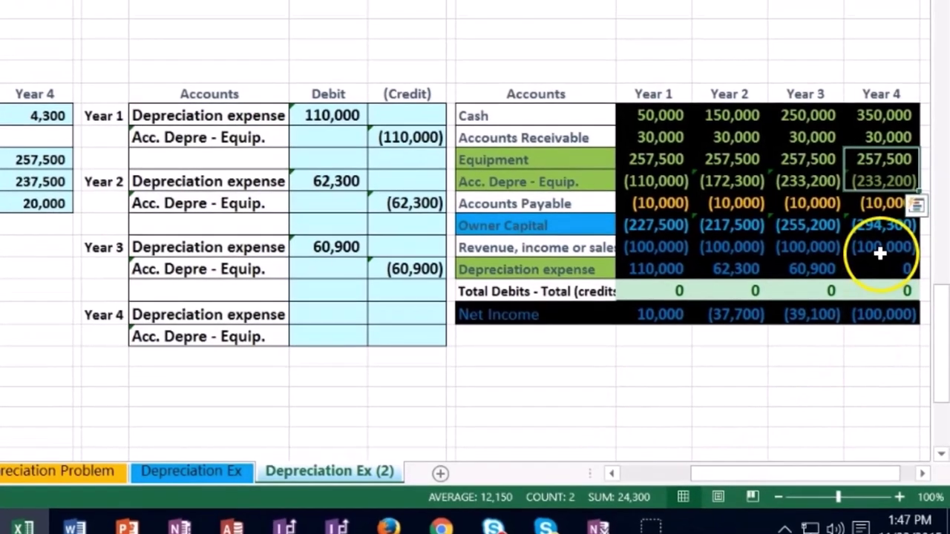
pyautogui.click(883, 231)
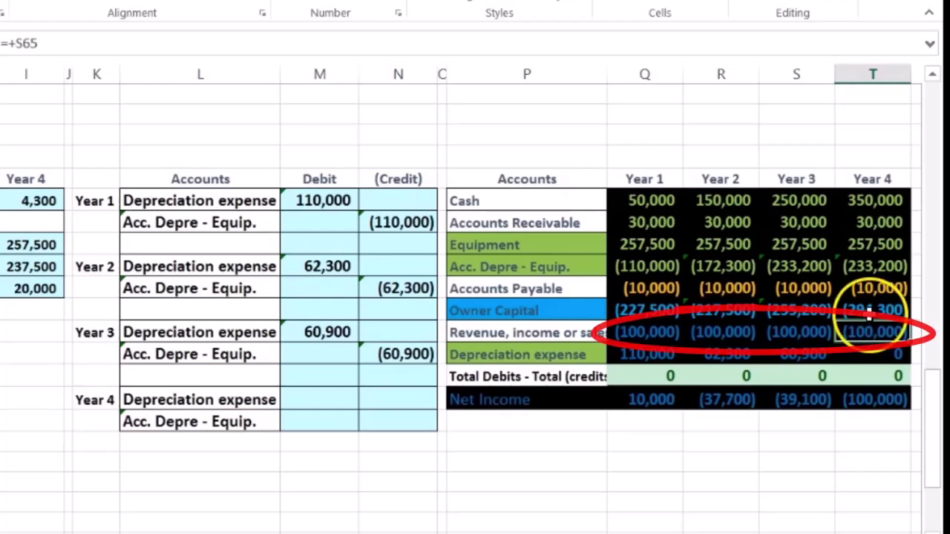
pyautogui.click(869, 313)
pyautogui.doubleClick(865, 311)
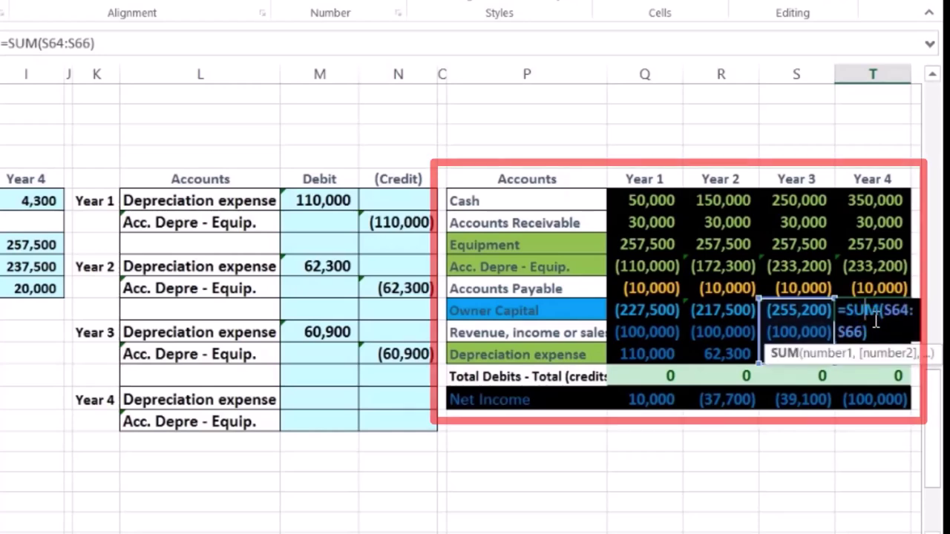
pyautogui.press('Return')
# Record the Year 4 journal entry, debiting depreciation expense with =I59 and crediting Acc. Depre - Equip. with the negative of M68
pyautogui.click(324, 399)
pyautogui.write('=')
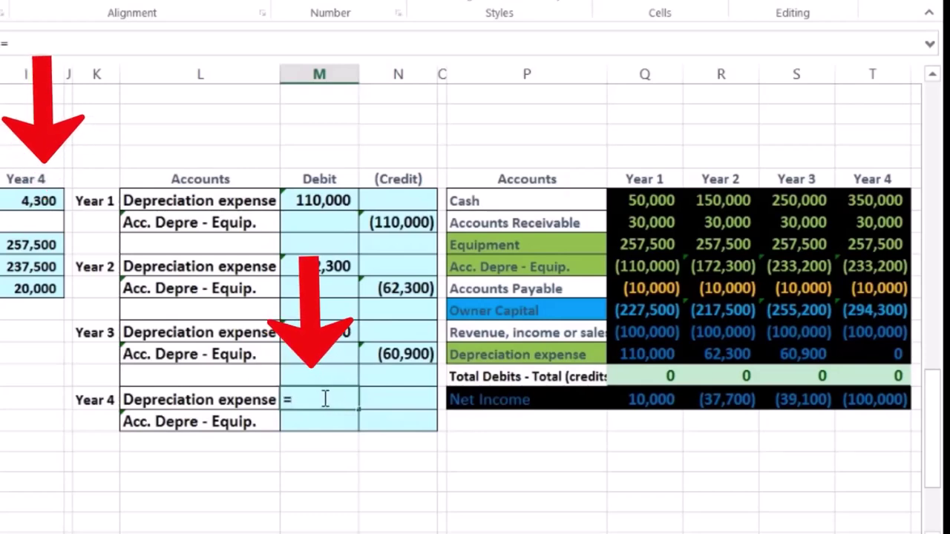
pyautogui.click(40, 197)
pyautogui.press('Return')
pyautogui.press('Right')
pyautogui.write('=-')
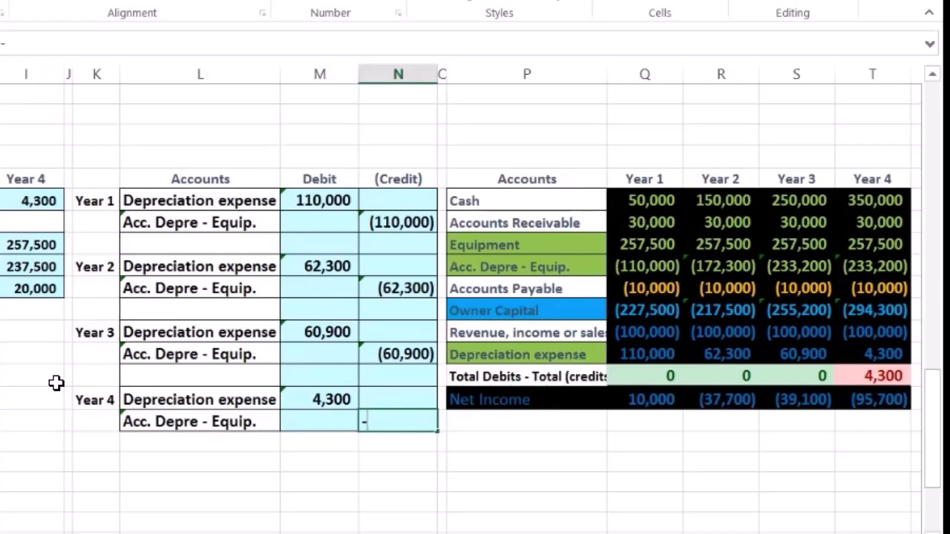
pyautogui.press('Left')
pyautogui.press('Up')
pyautogui.press('Return')
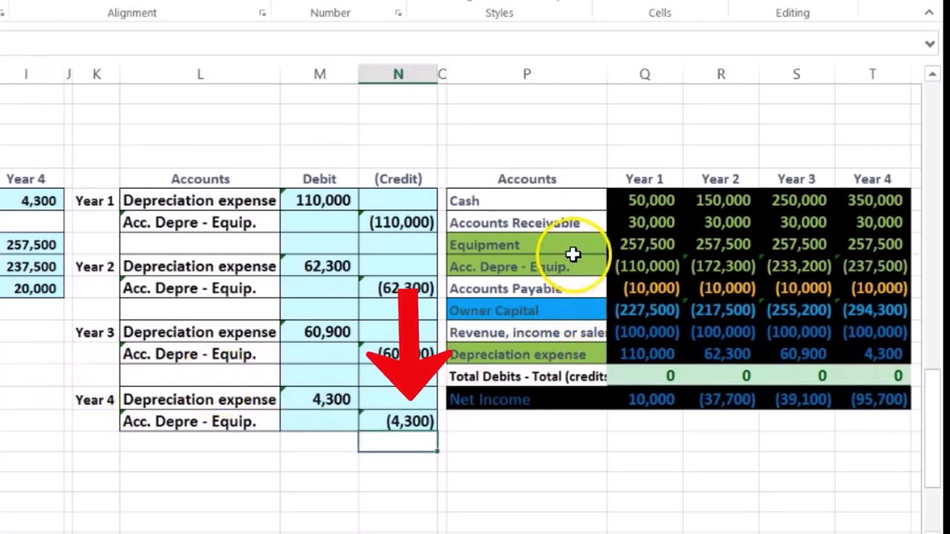
# Review the Year 4 equipment book value, depreciation expense and net income, and compare net income with the previous method's trial balance
pyautogui.click(895, 243)
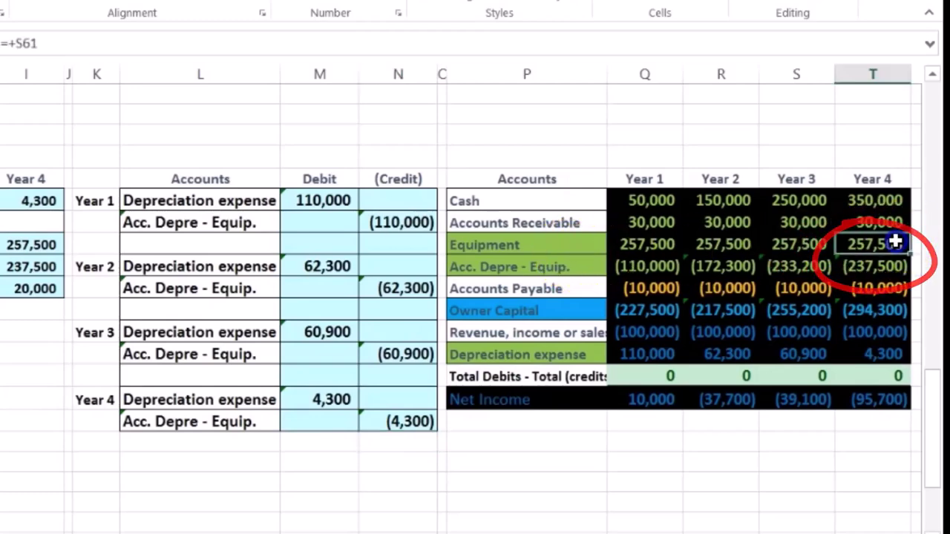
pyautogui.moveTo(893, 249); pyautogui.dragTo(893, 256)
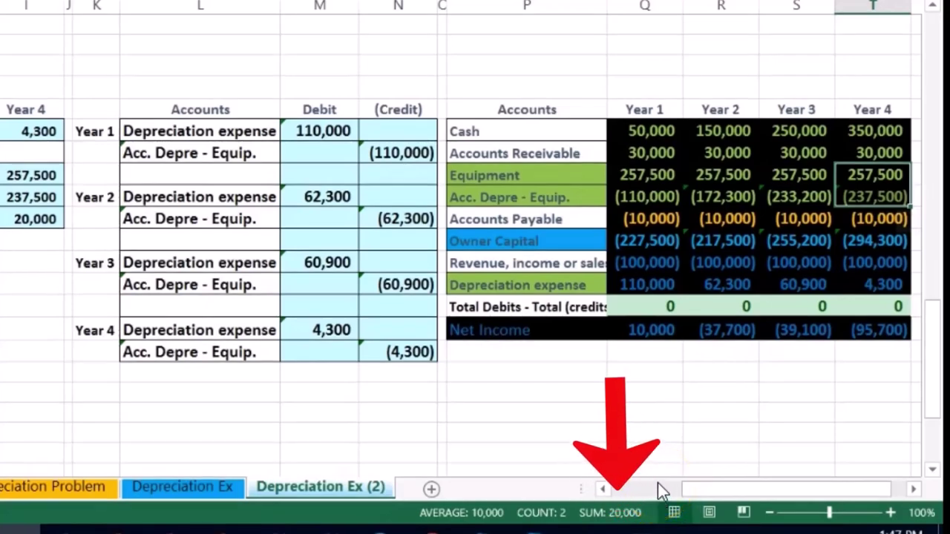
pyautogui.click(76, 256)
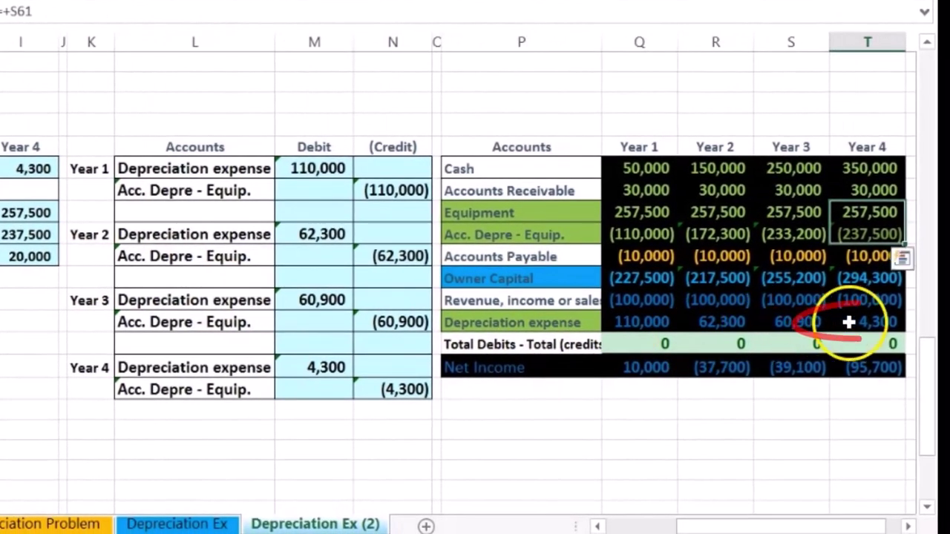
pyautogui.click(848, 322)
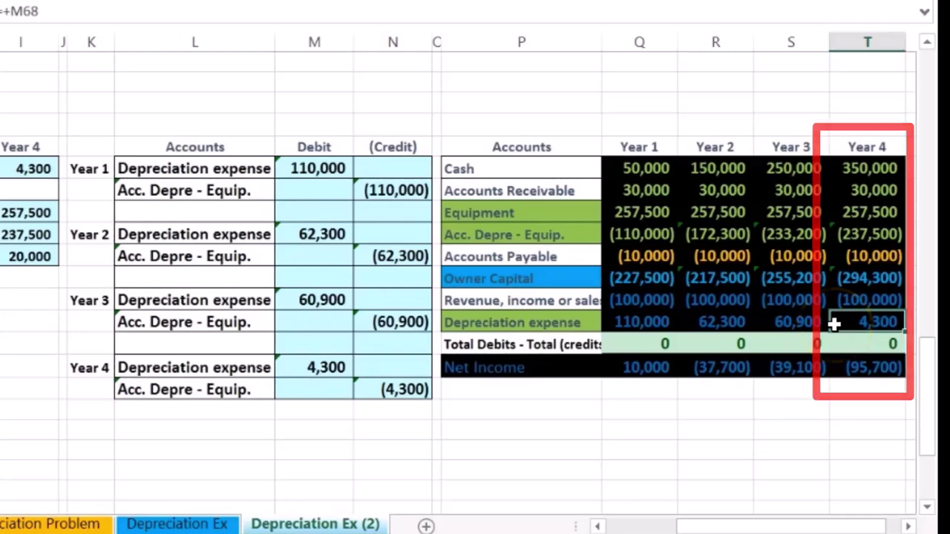
pyautogui.click(853, 368)
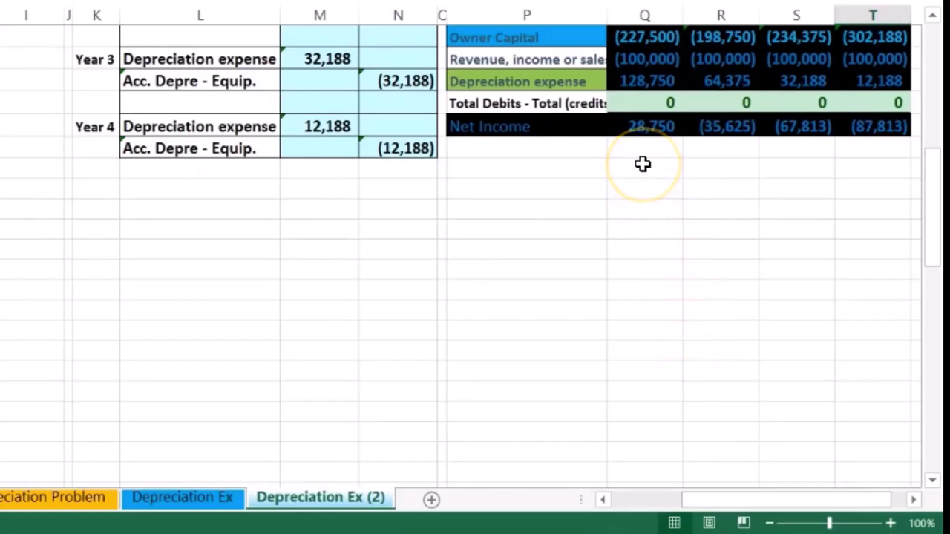
pyautogui.scroll(1, 632, 246)
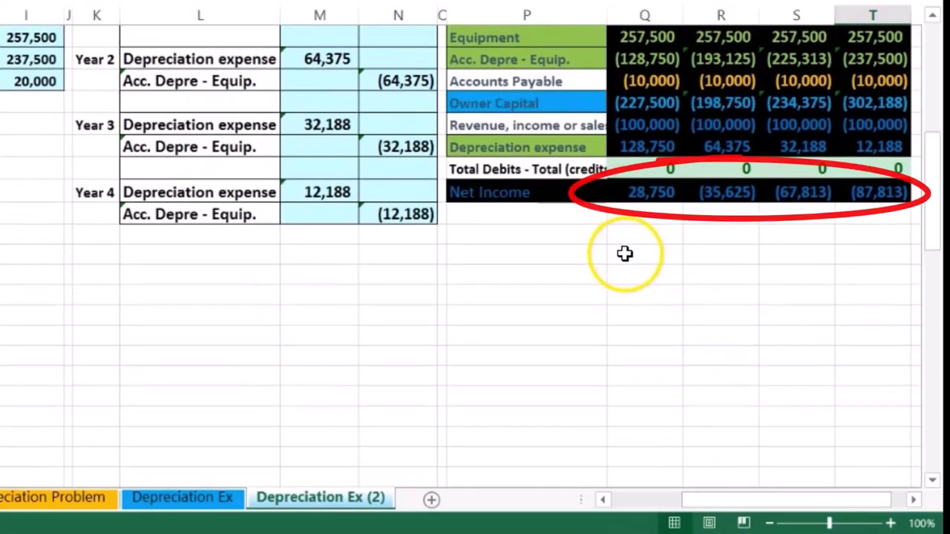